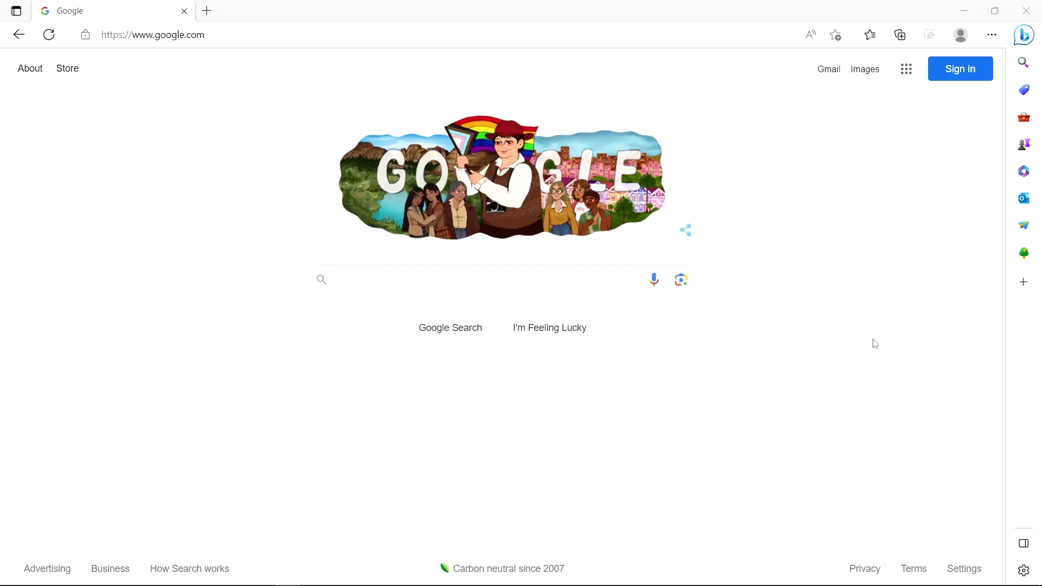
Step: Search Google for "fantasy grounds" and open the official Fantasy Grounds website from the results
left_click(424, 284)
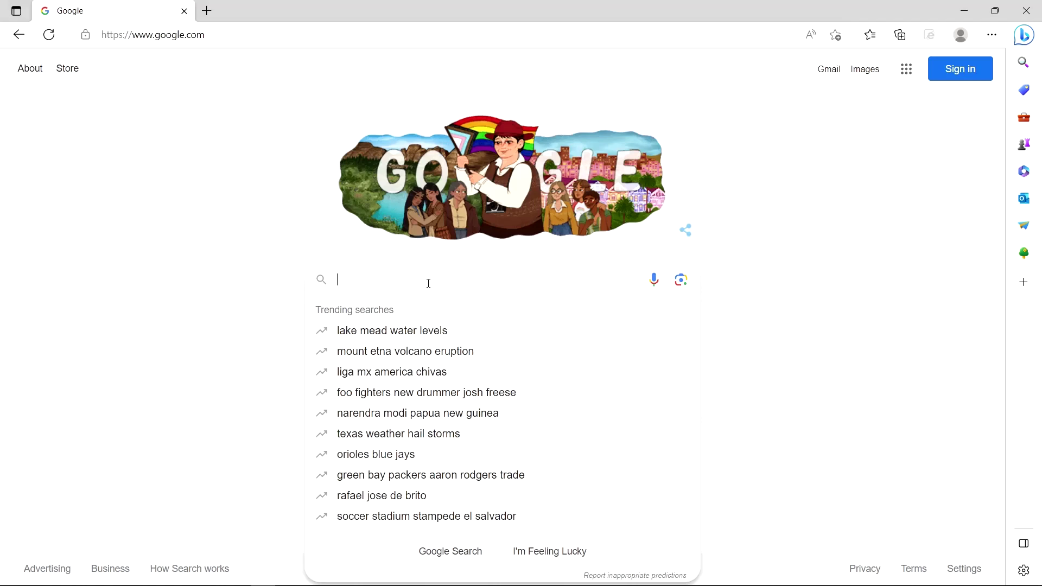
type("fantasy grou")
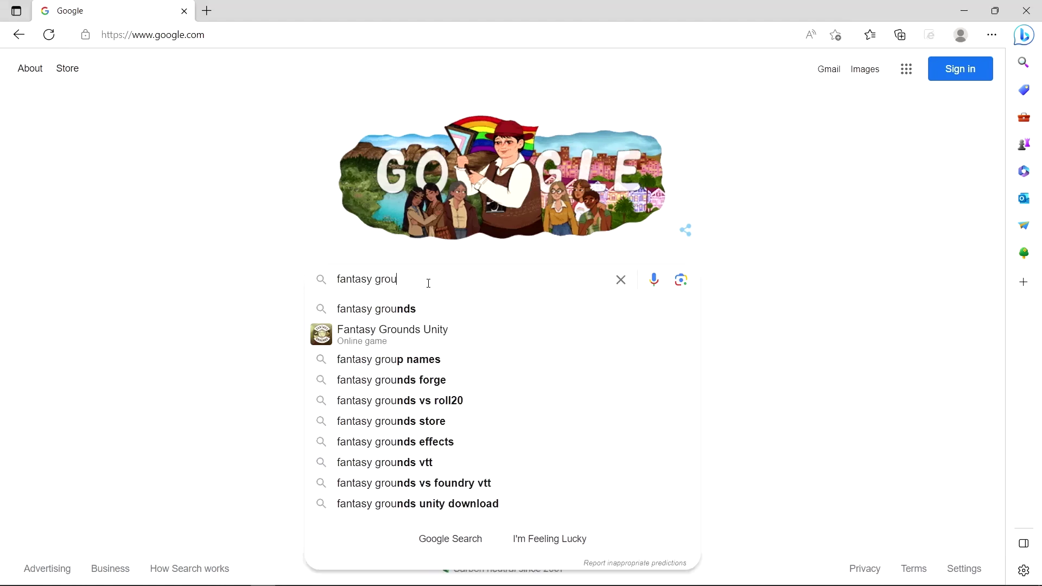
type("nds")
key("Return")
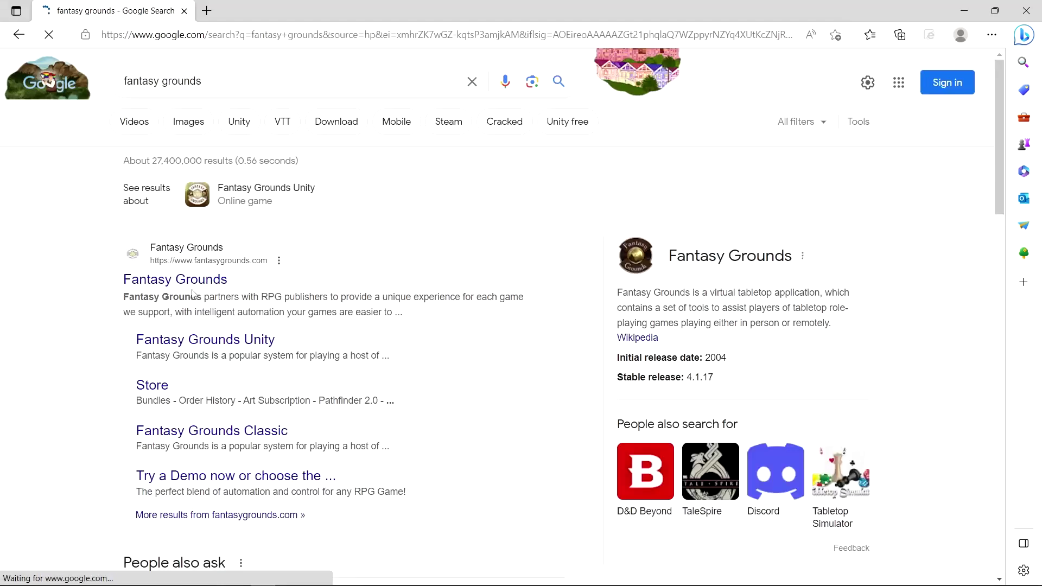
left_click(179, 280)
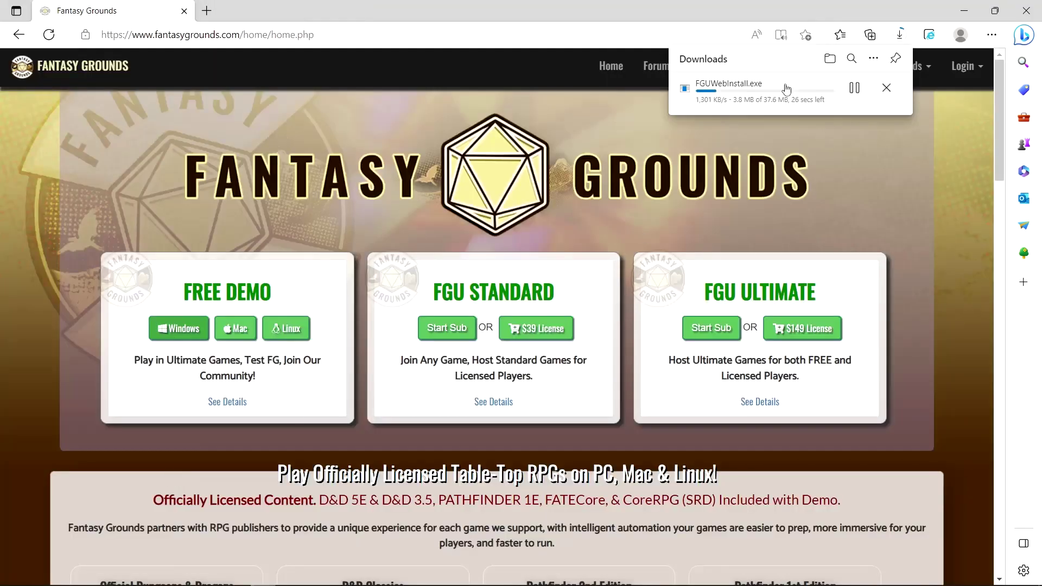
Step: Cancel the FGUWebInstall.exe download and dismiss the browser's password security notice
left_click(887, 91)
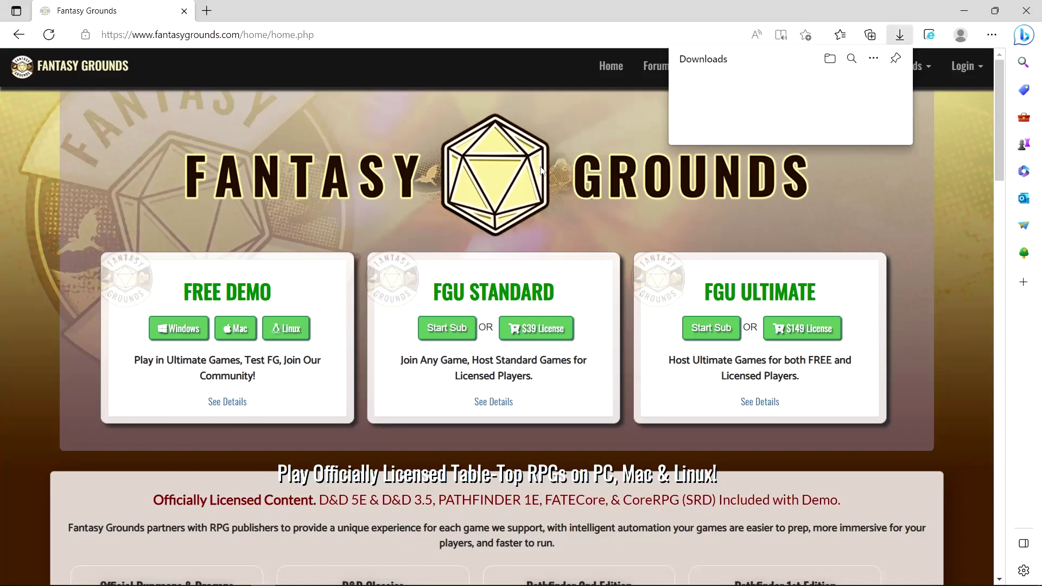
left_click(483, 164)
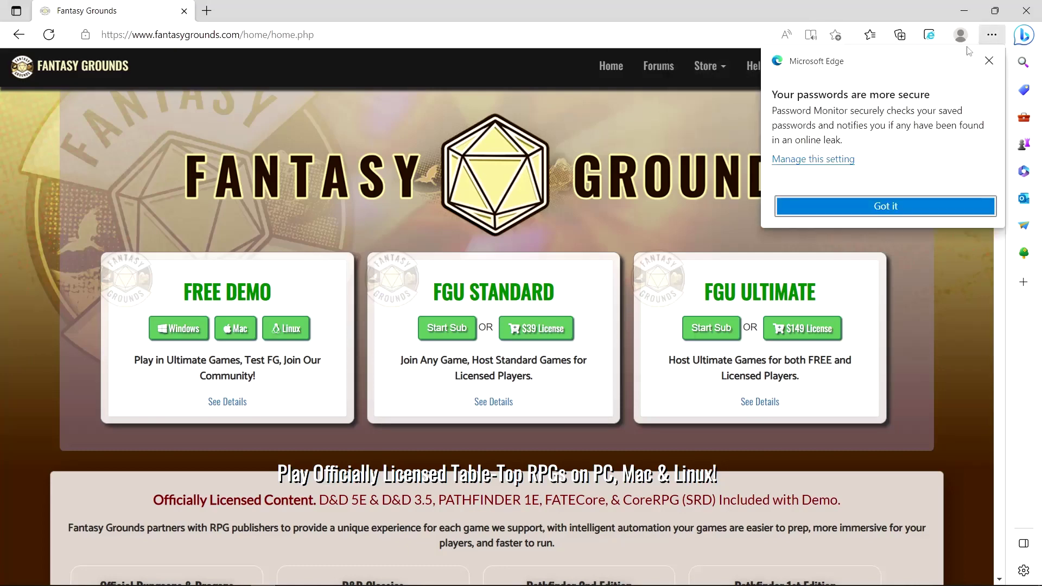
left_click(989, 61)
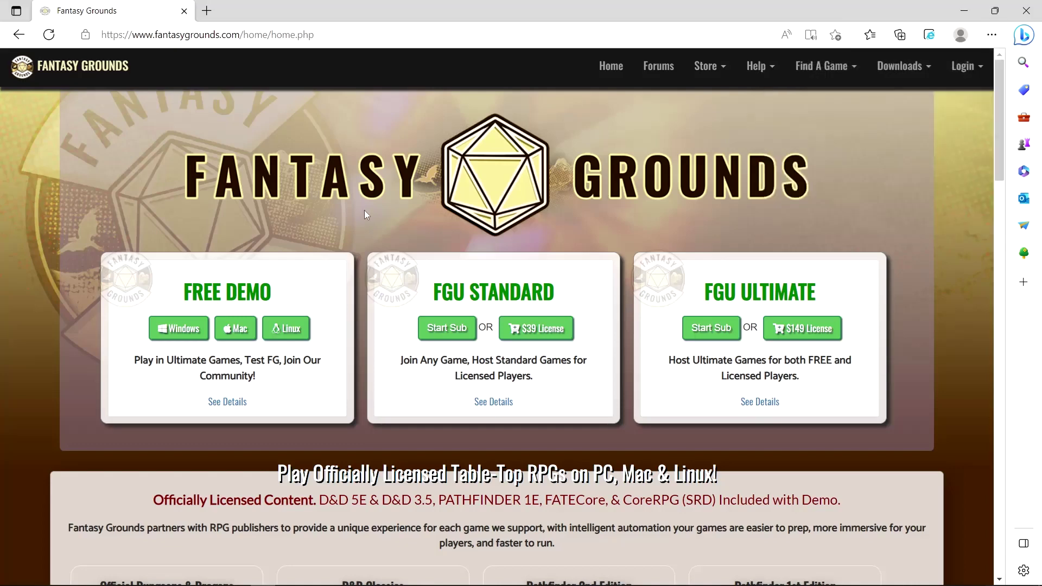
Step: Open the registration form from the Fantasy Grounds forums, fill in the date of birth and proceed to the second registration page
left_click(665, 71)
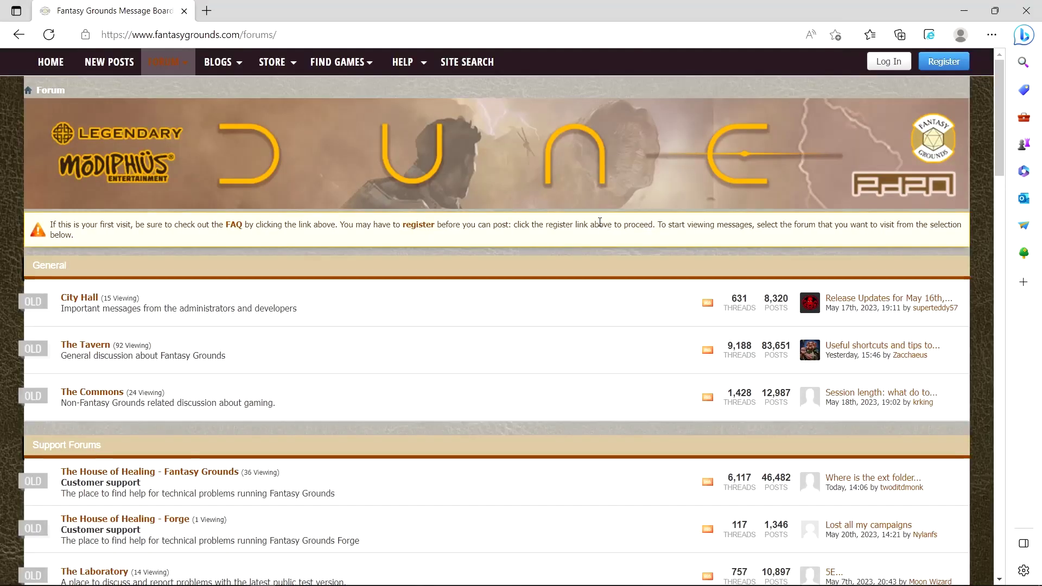
left_click(944, 61)
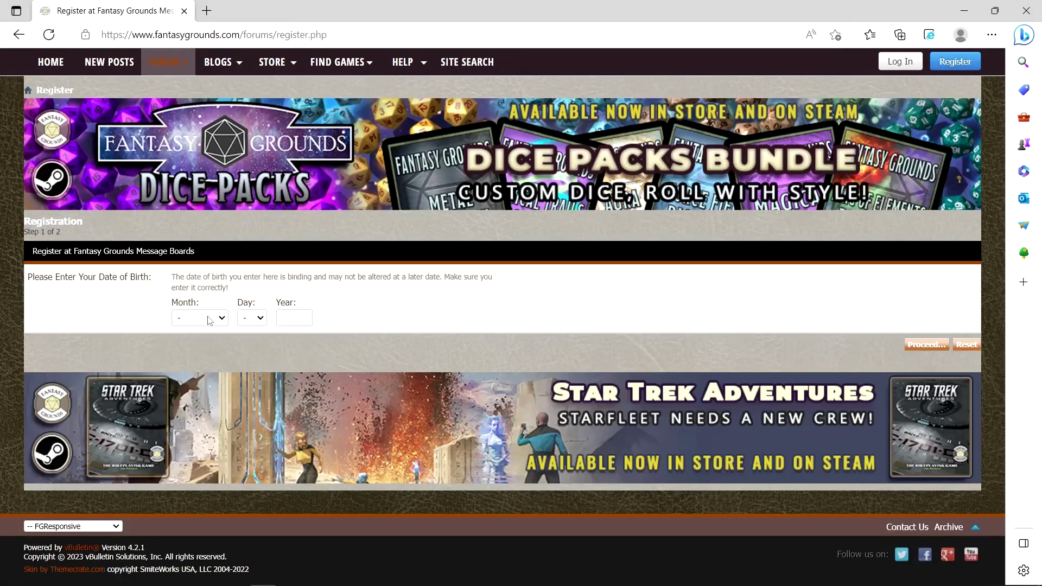
left_click(200, 317)
left_click(201, 364)
left_click(251, 318)
left_click(247, 374)
left_click(296, 315)
type("1980")
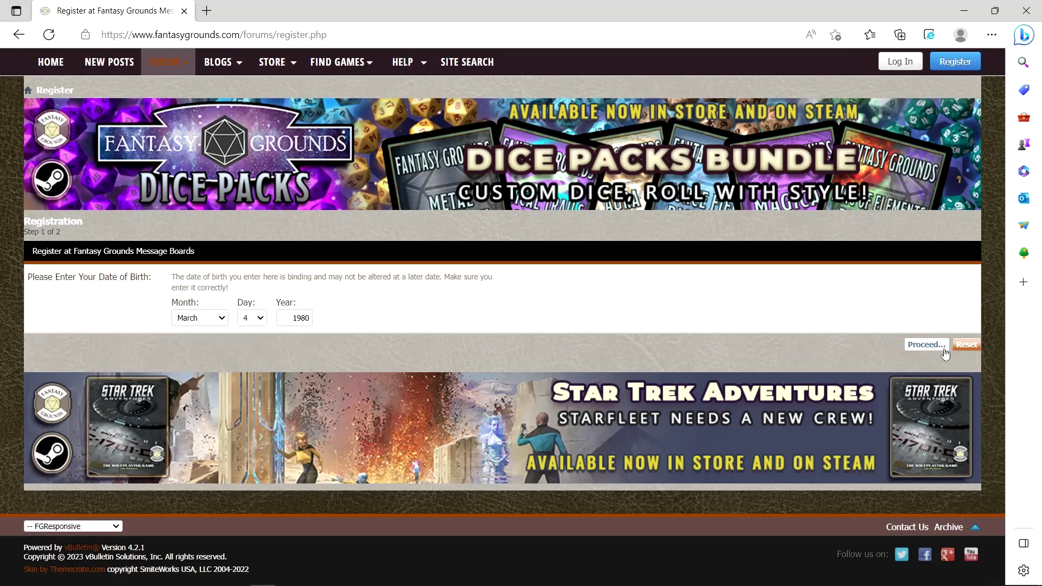
left_click(934, 345)
Step: Review the second registration page, from the required account details through the additional information to the forum rules agreement
scroll(360, 214, "down", 3)
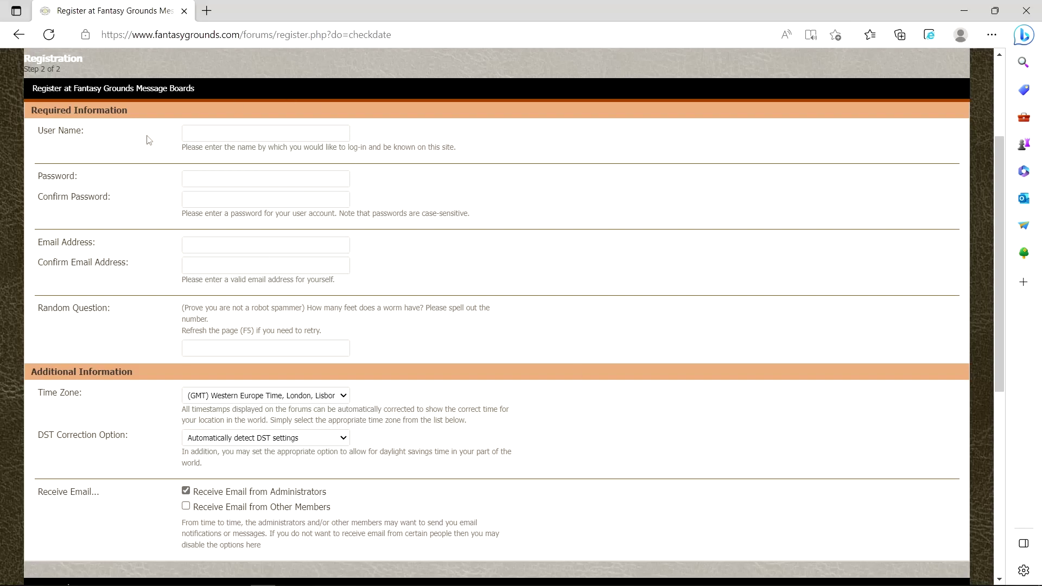
left_click(205, 133)
scroll(251, 346, "down", 1)
scroll(250, 346, "down", 4)
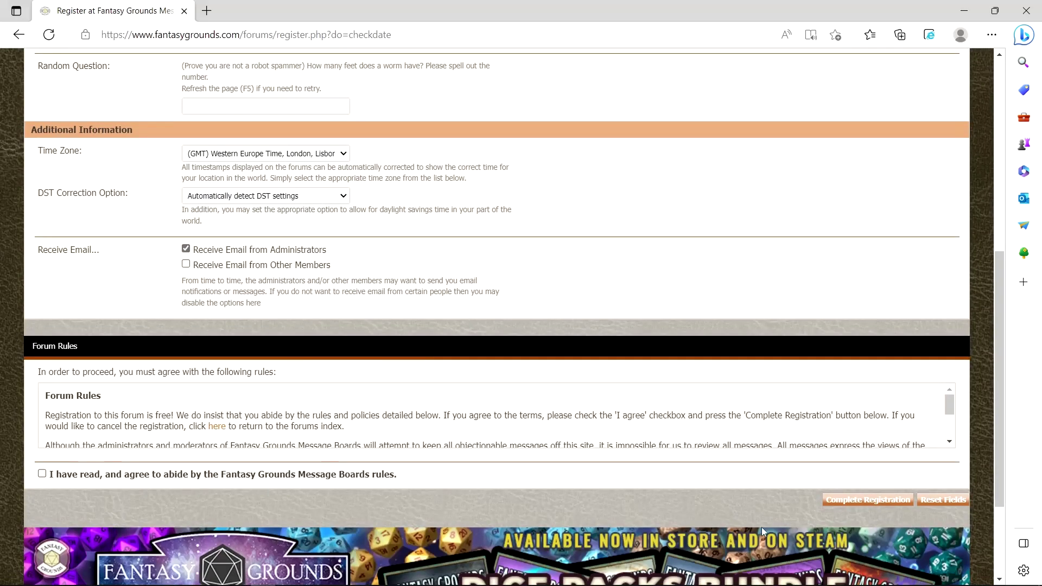
scroll(380, 417, "up", 6)
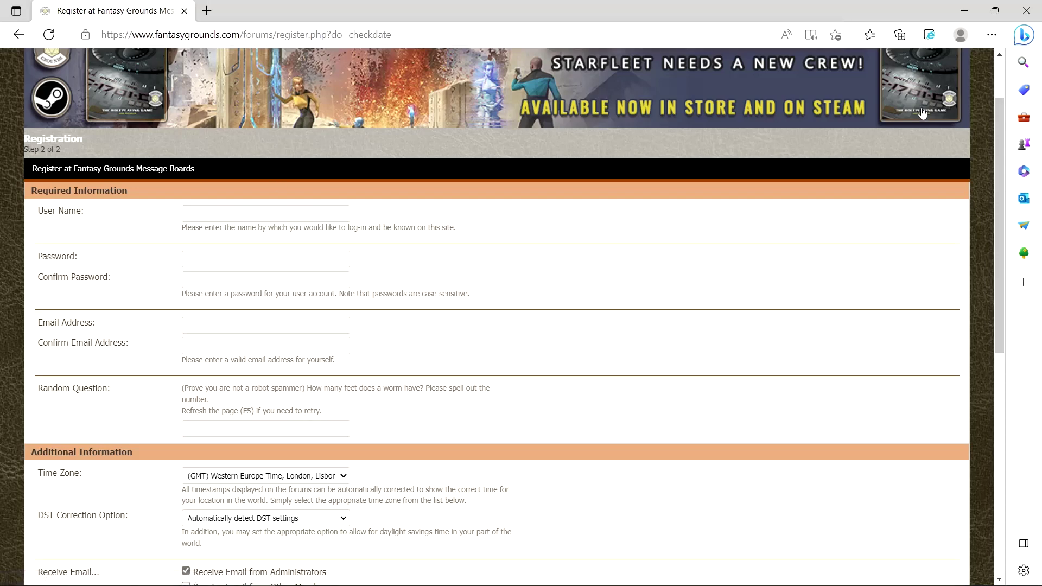
scroll(264, 204, "up", 2)
mouse_move(290, 97)
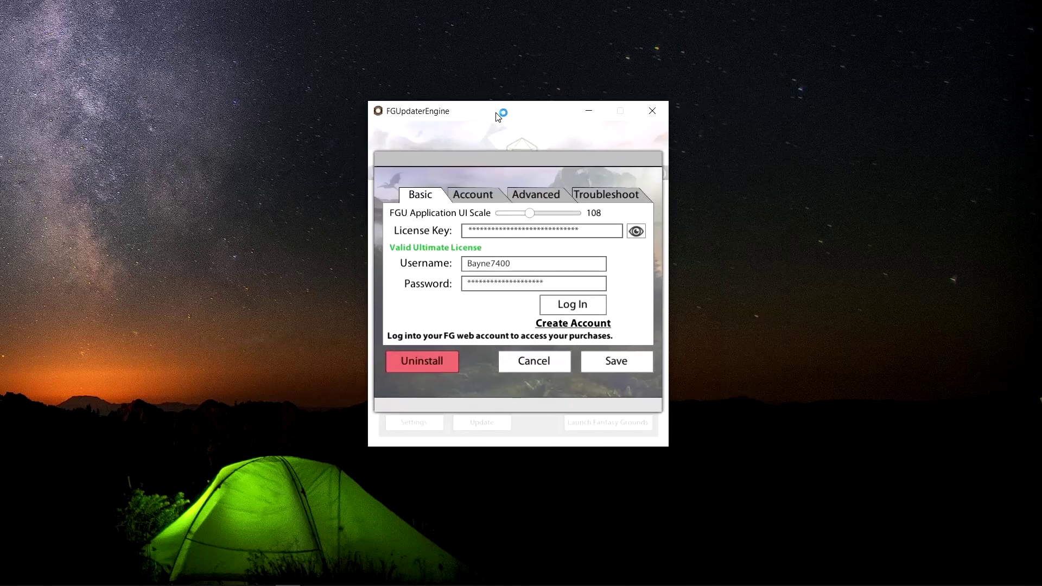
Step: In the Fantasy Grounds updater, look through the Account, Troubleshoot and Basic settings and leave them without saving
left_click_drag(500, 108, 475, 95)
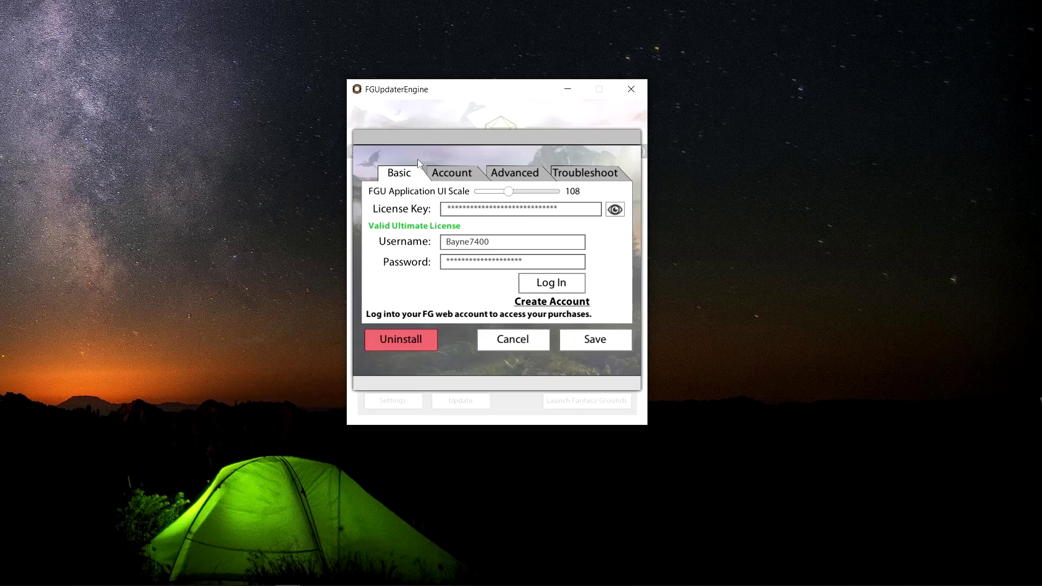
left_click(448, 174)
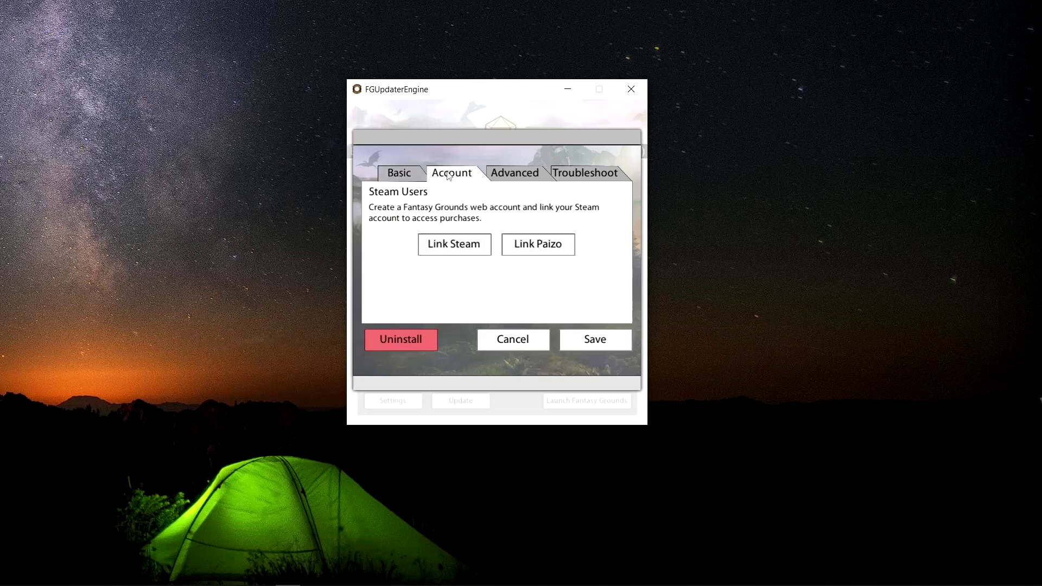
left_click(585, 177)
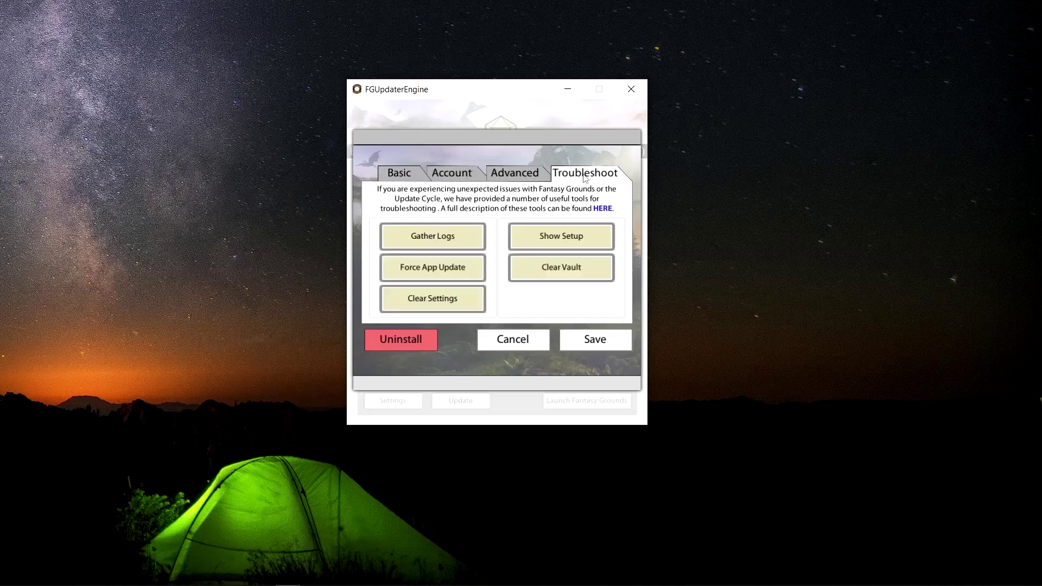
left_click(386, 176)
left_click(524, 341)
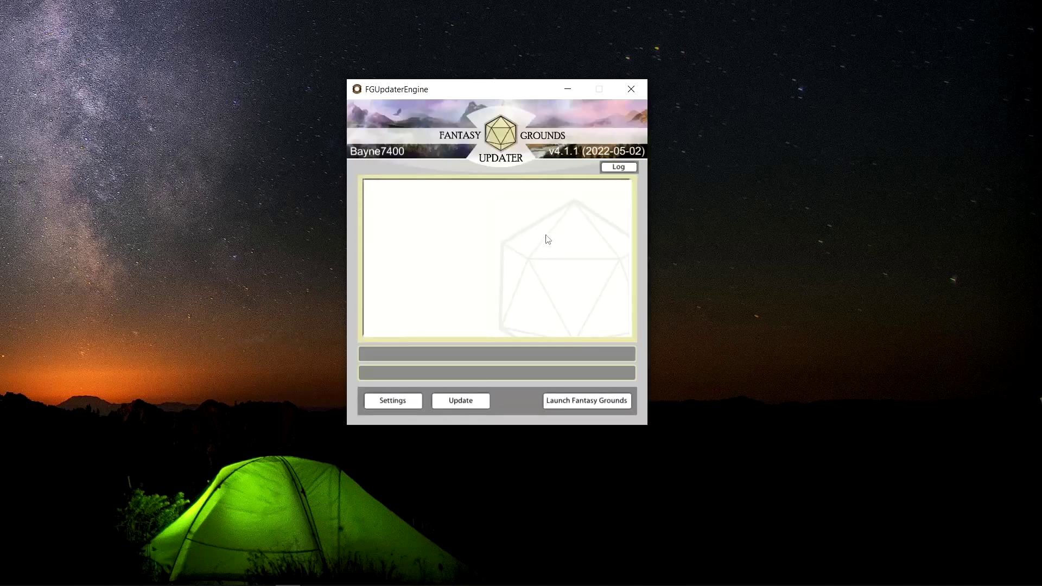
Step: Run an update in the Fantasy Grounds updater and launch Fantasy Grounds
left_click(461, 400)
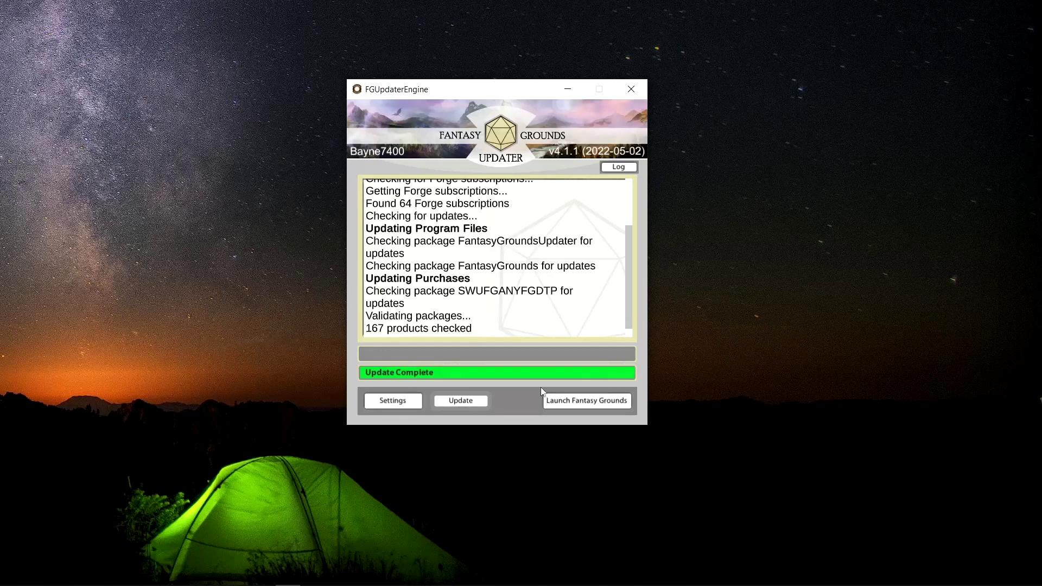
left_click(580, 408)
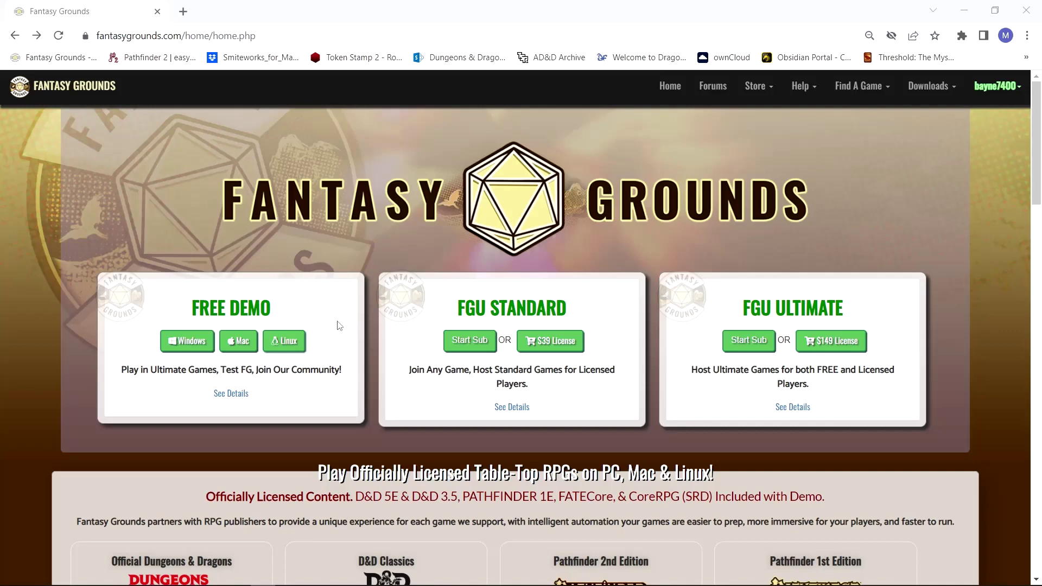
Step: In Chrome, look over the supported game systems on the Fantasy Grounds home page and open the Barbarians of Lemuria store page
scroll(320, 287, "down", 2)
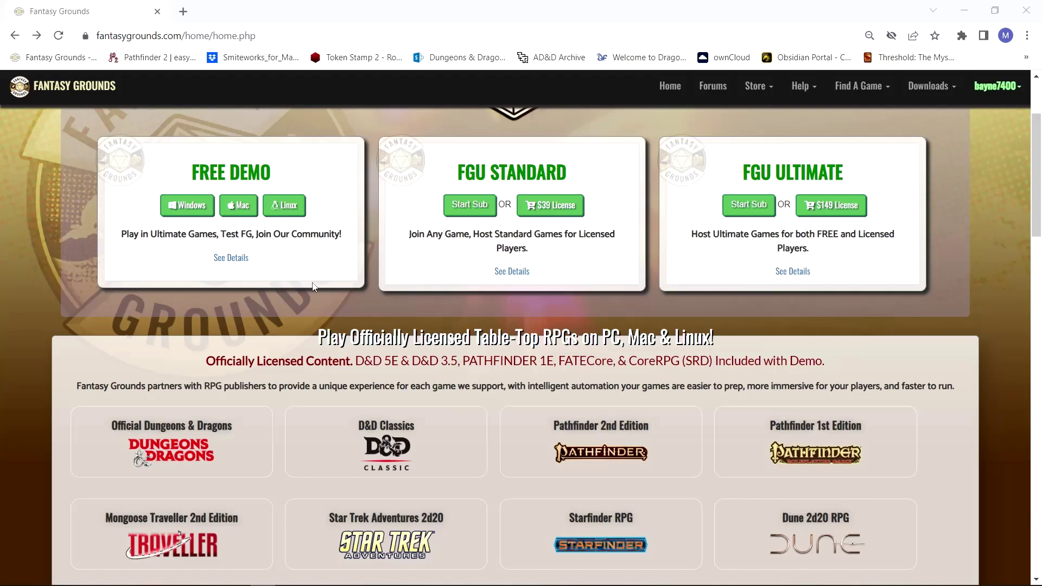
scroll(313, 288, "down", 3)
scroll(320, 280, "up", 4)
scroll(320, 279, "down", 8)
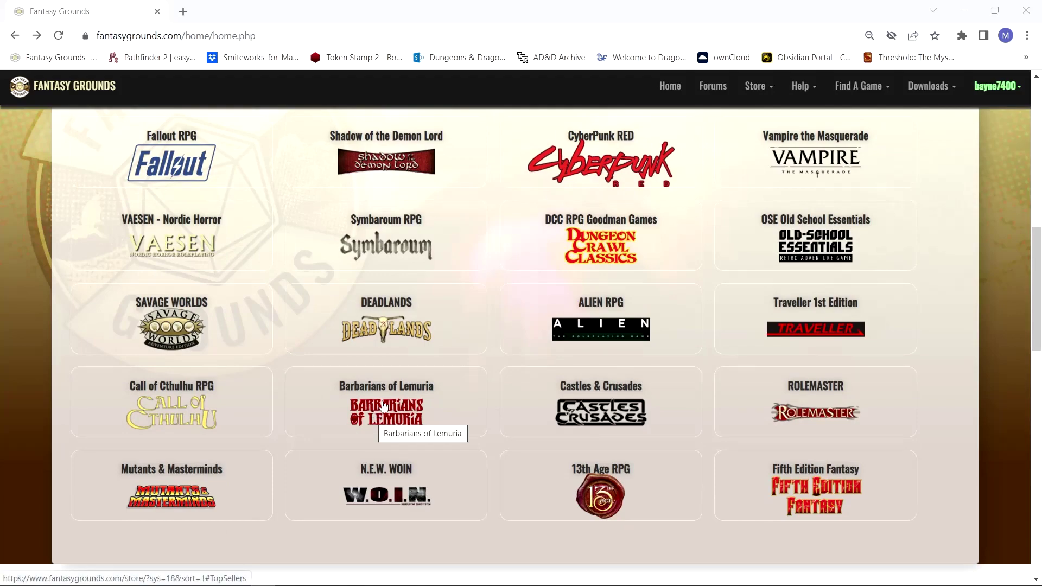
left_click(378, 411)
Step: Examine the Barbarians of Lemuria store listings, comparing the core ruleset with its adventure add-ons
scroll(412, 342, "down", 9)
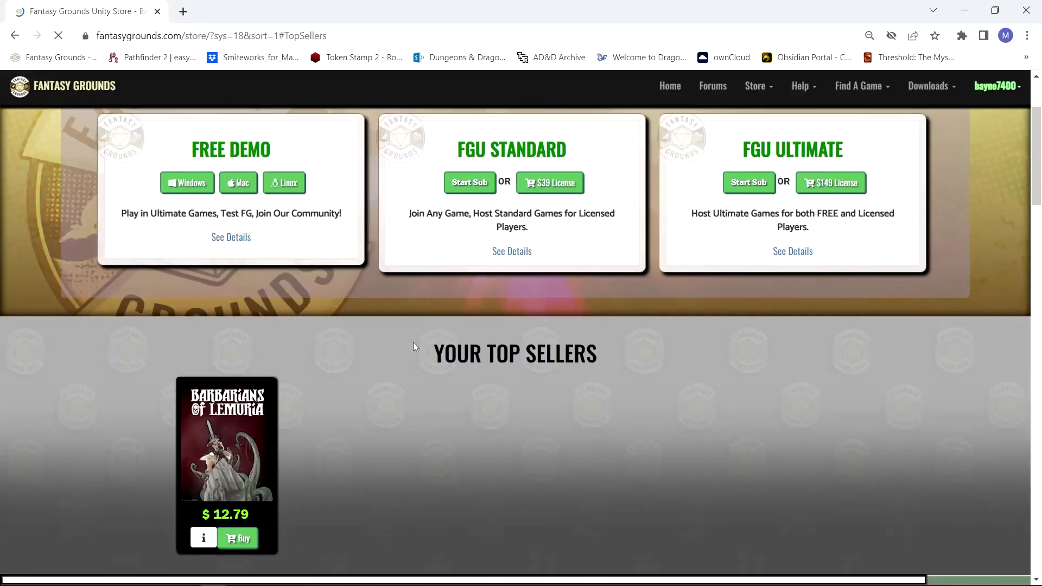
scroll(405, 342, "down", 2)
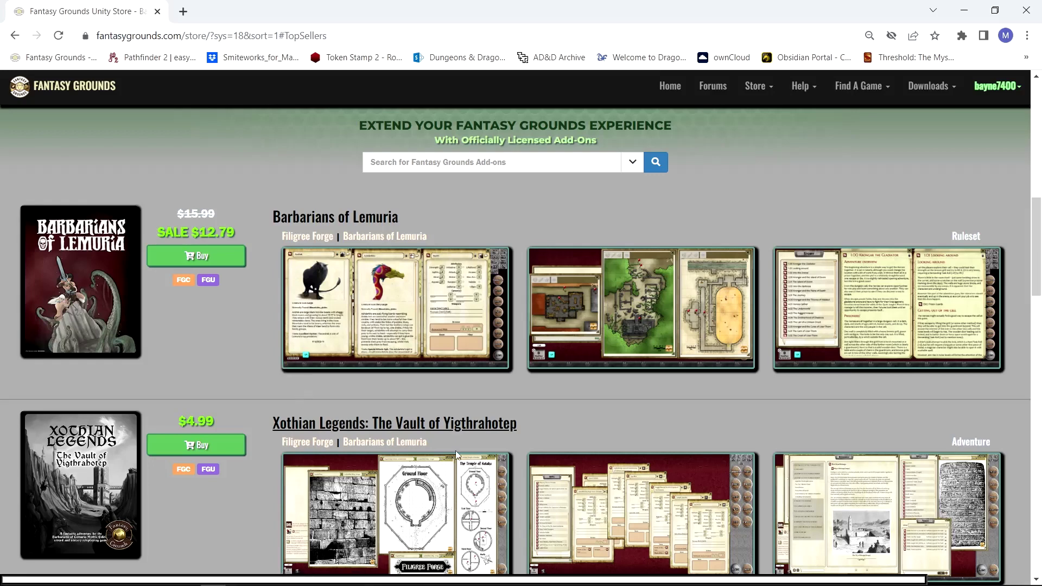
mouse_move(1033, 583)
scroll(160, 316, "down", 10)
scroll(184, 370, "up", 5)
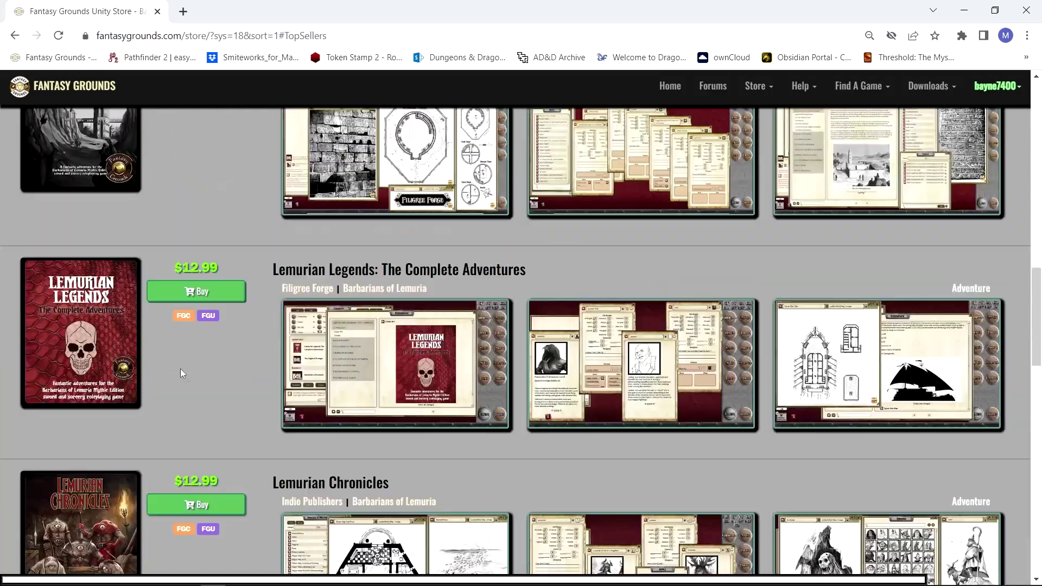
scroll(182, 365, "up", 8)
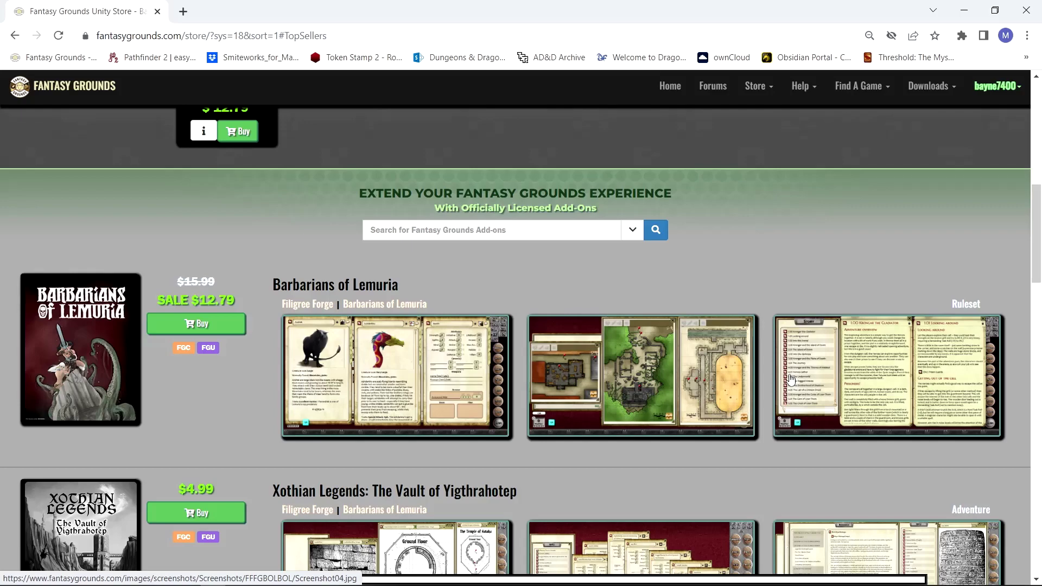
scroll(522, 366, "down", 6)
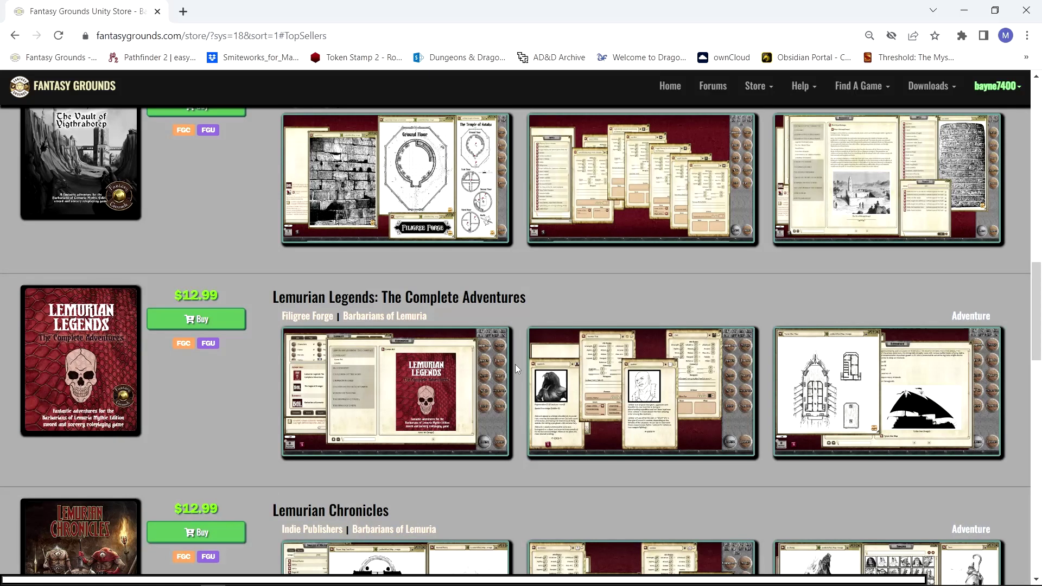
scroll(513, 364, "up", 4)
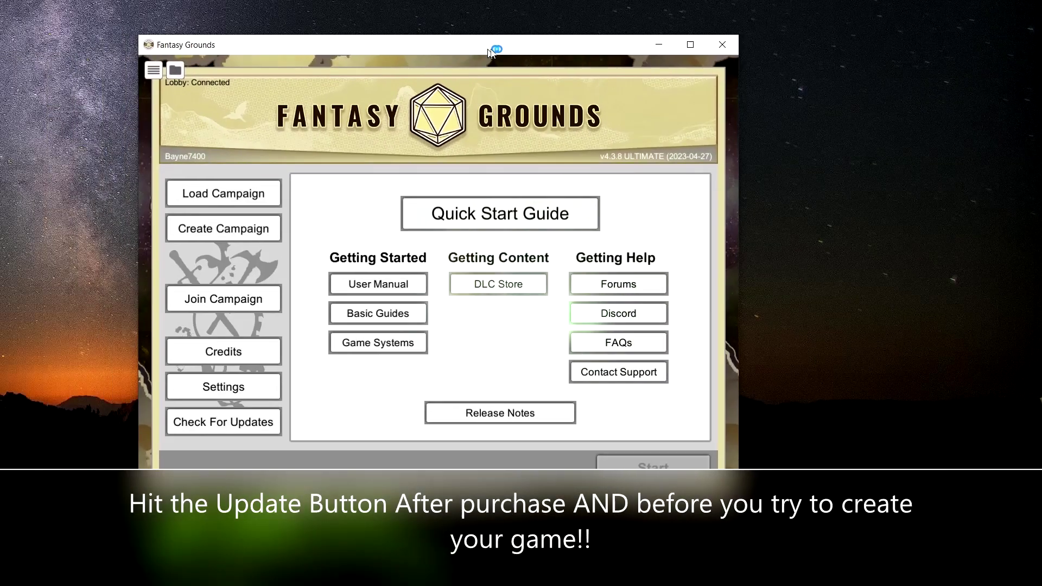
Step: Switch to Fantasy Grounds, browse the cloud games open for joining and select the campaign named aaaa
left_click_drag(491, 52, 433, 45)
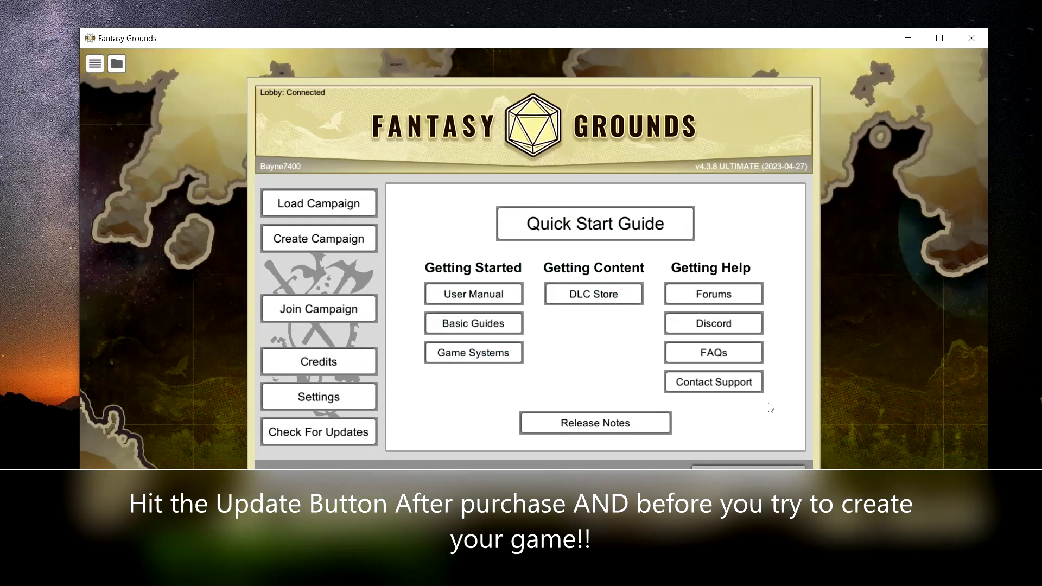
left_click(313, 310)
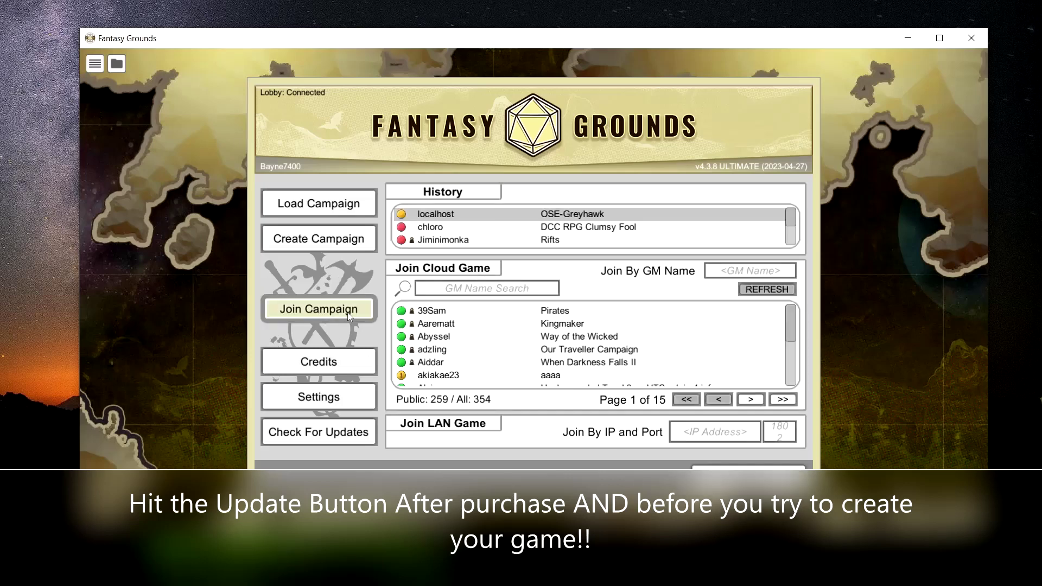
left_click(454, 291)
scroll(459, 325, "down", 3)
left_click(443, 339)
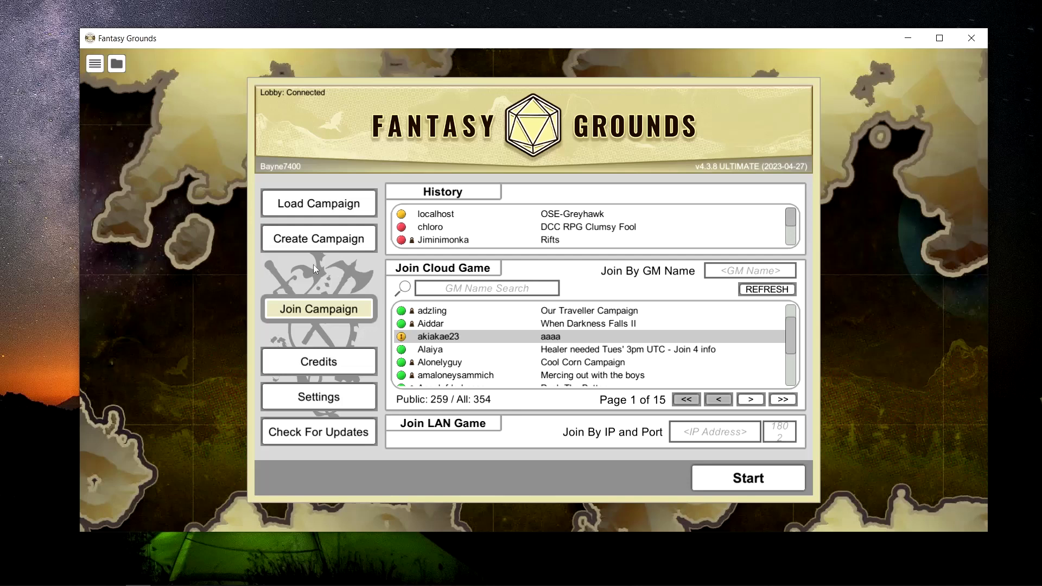
Step: Begin creating a campaign with the Barbarians of Lemuria ruleset and enable the Honor and Intrigue extension
left_click(316, 246)
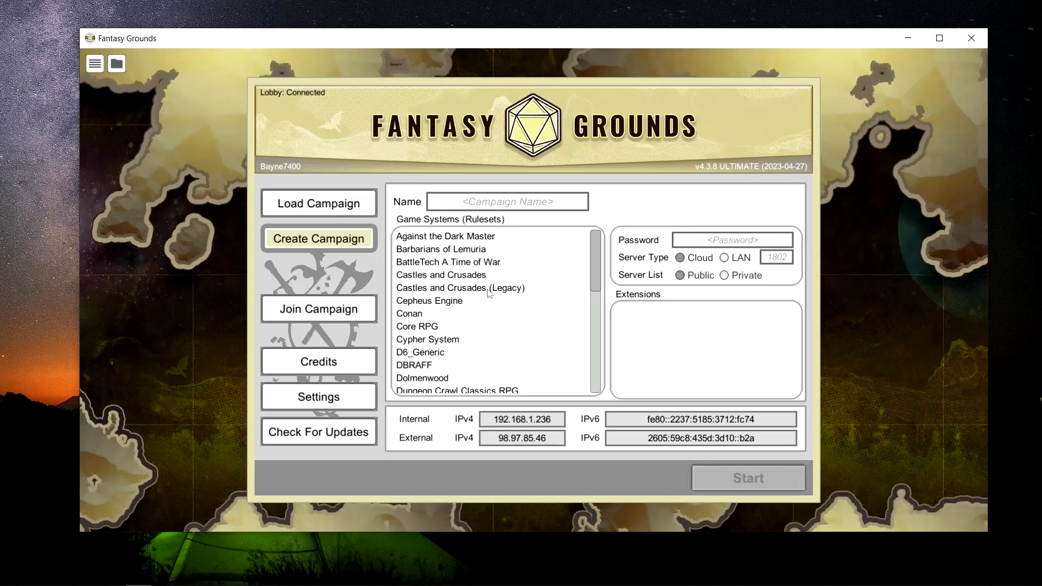
left_click(445, 253)
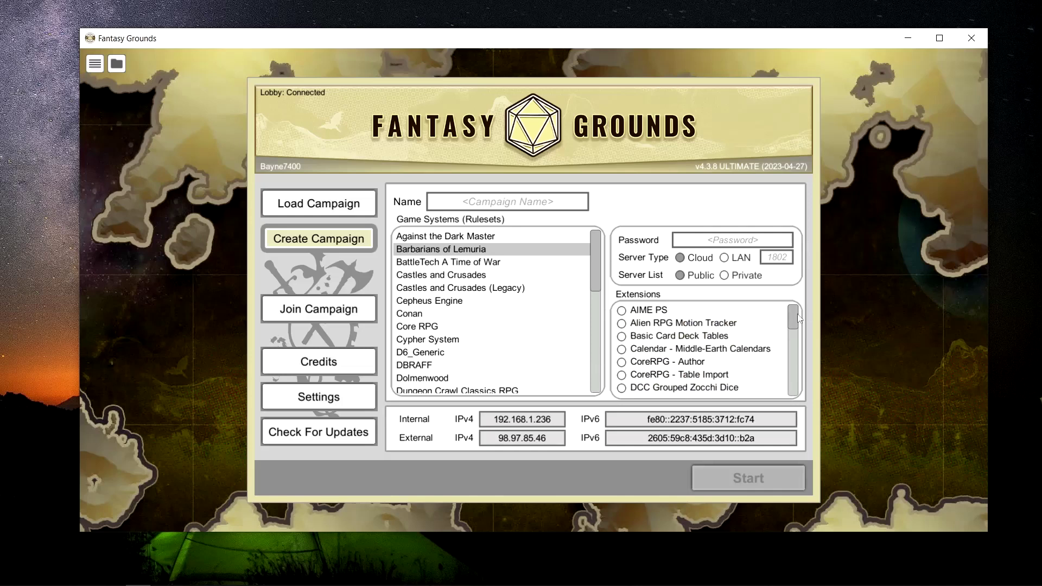
left_click_drag(791, 315, 793, 360)
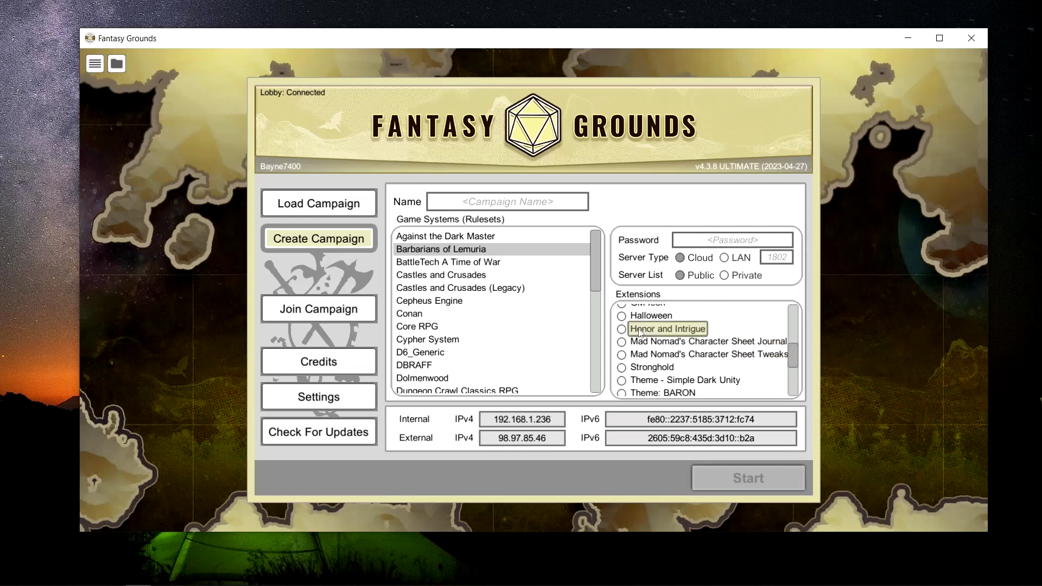
left_click(622, 330)
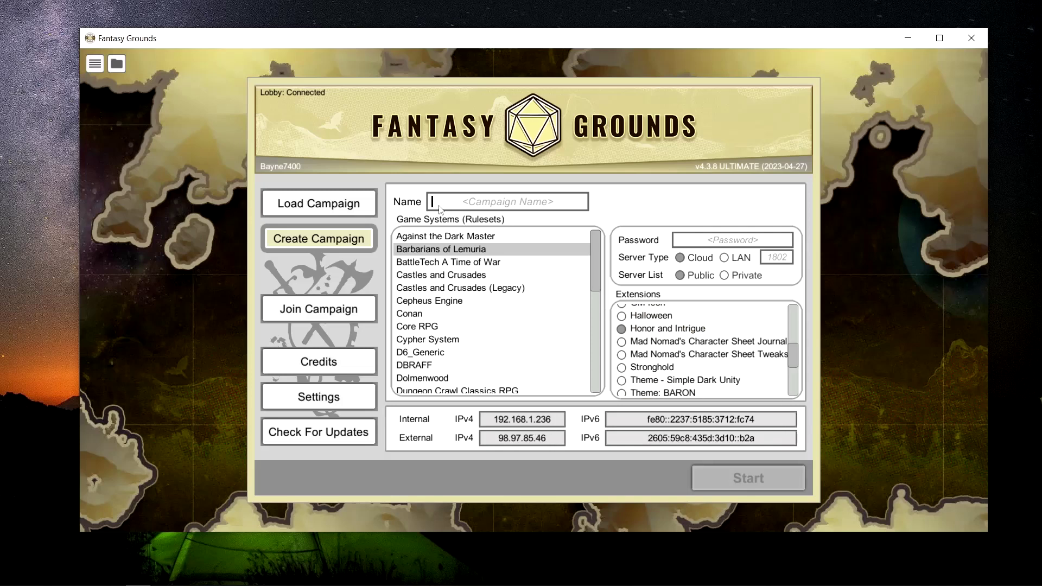
Step: Name the new campaign "Honor and Intrigue YouTube"
left_click(456, 206)
type("Honor and Intrigue ")
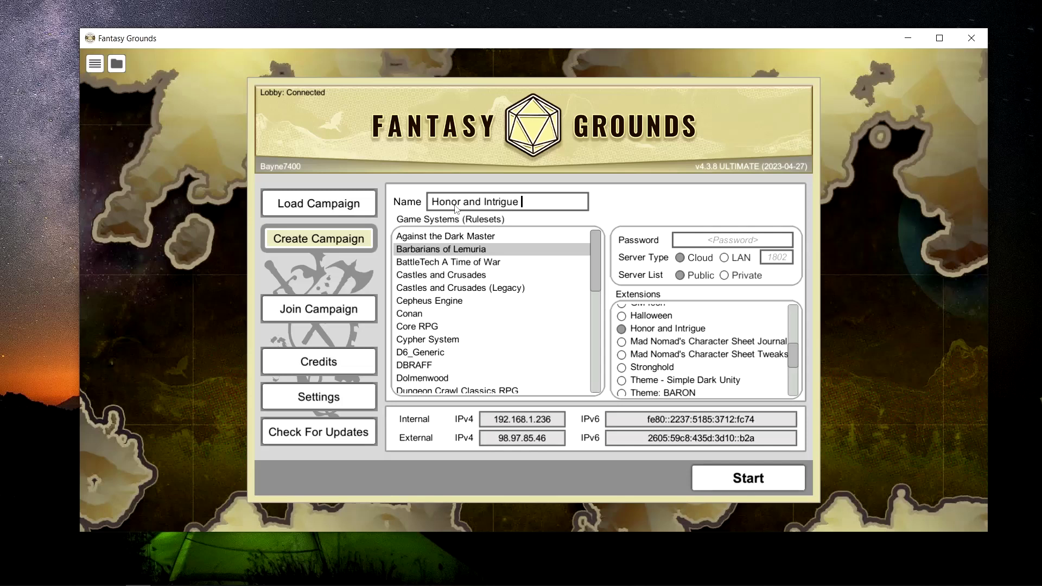
type("YutTube")
left_click(542, 204)
key("Left")
key("BackSpace")
key("BackSpace")
type("ou")
Step: Enable the Theme: FG Light extension and set the campaign's server type to LAN
scroll(796, 366, "down", 2)
left_click_drag(794, 361, 791, 369)
left_click(622, 367)
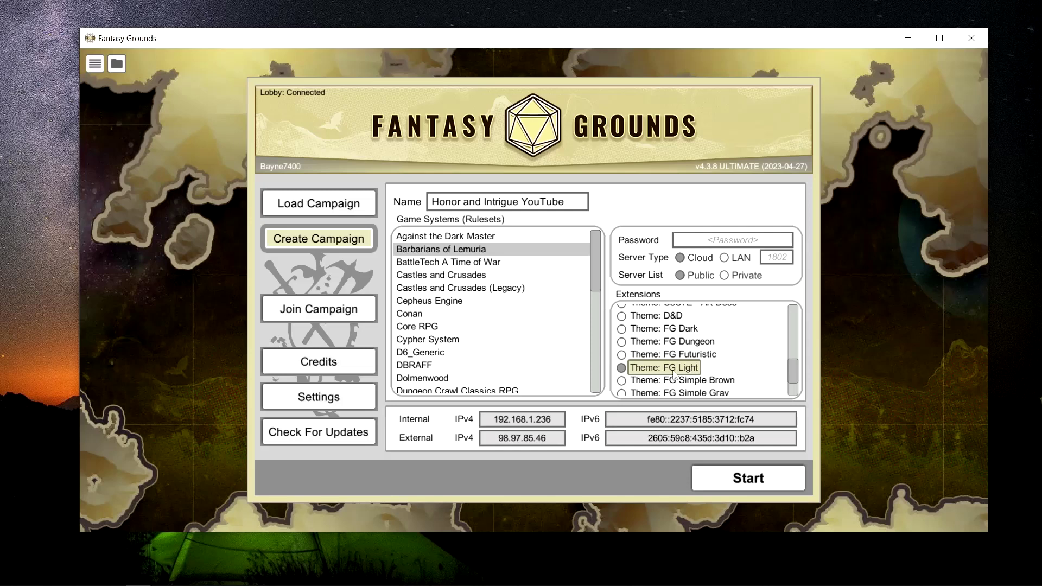
left_click(725, 258)
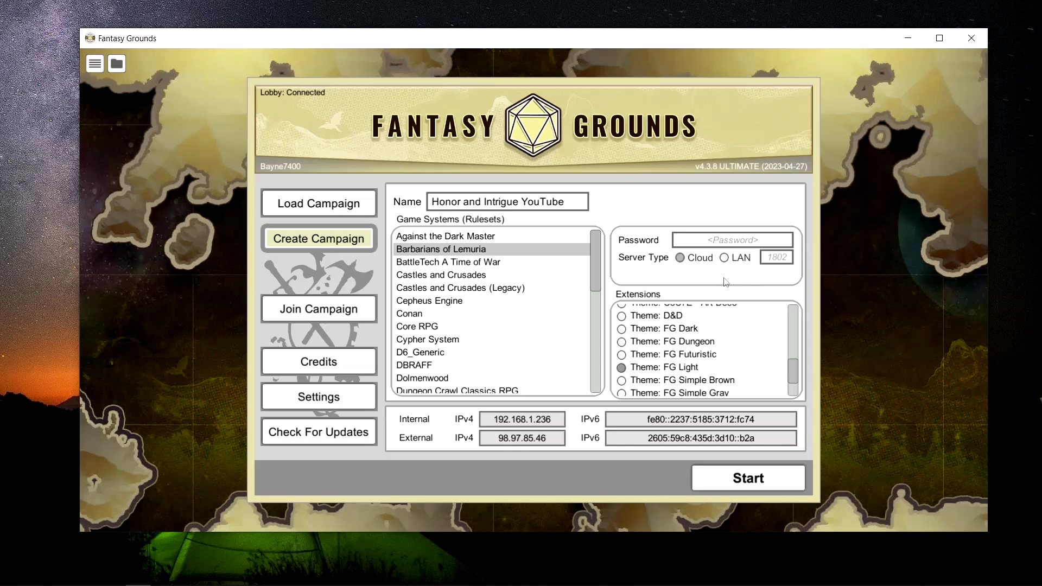
Step: Start the campaign in an enlarged window and dismiss the Campaign Setup dialog
left_click(748, 481)
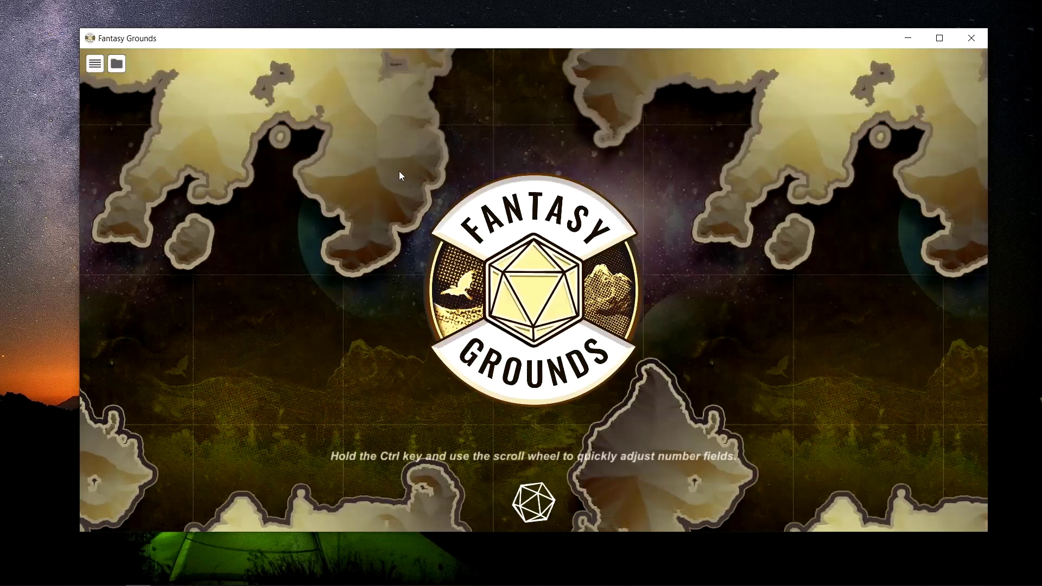
left_click_drag(409, 47, 345, 19)
left_click_drag(927, 506, 1039, 579)
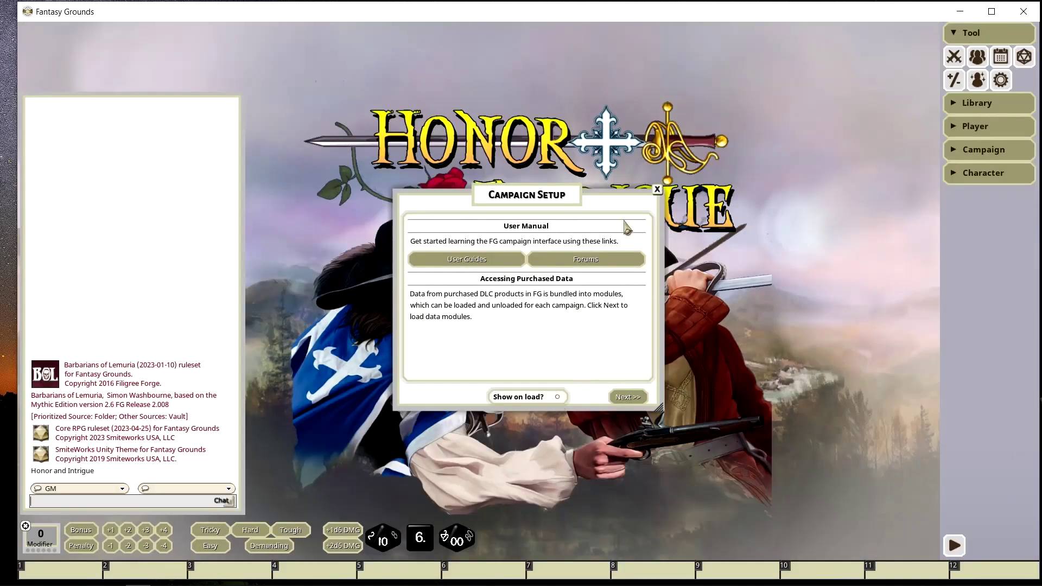
left_click(657, 190)
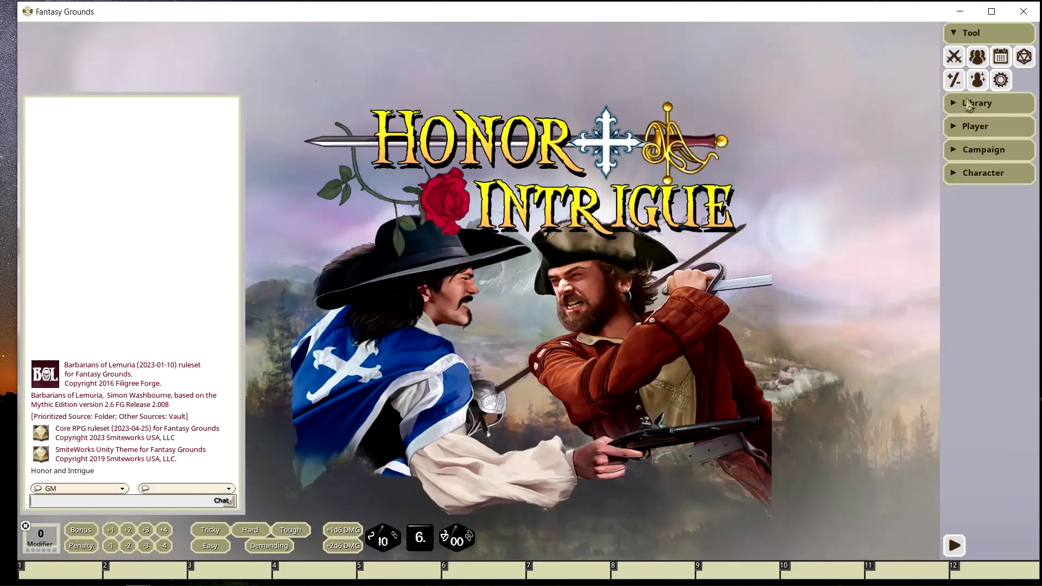
Step: Search the module activation list for "honor" and load the Honor and Intrigue module into the campaign
left_click(994, 107)
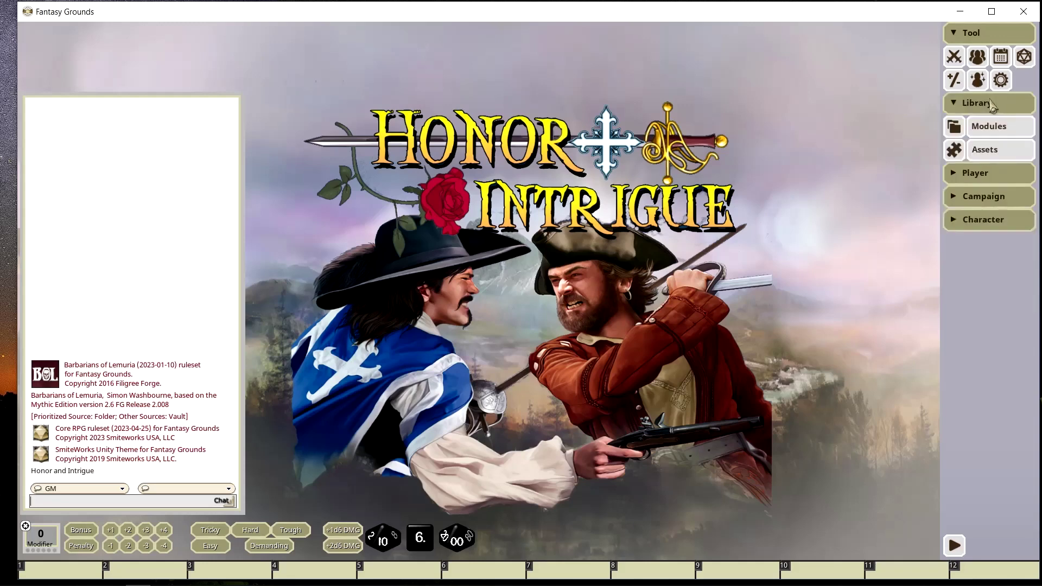
left_click(987, 130)
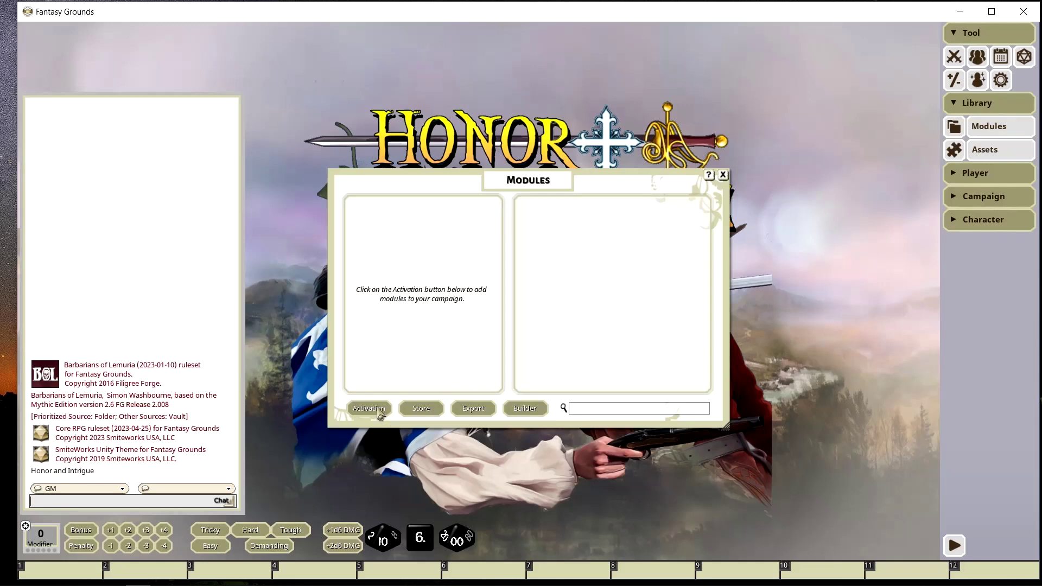
left_click(378, 410)
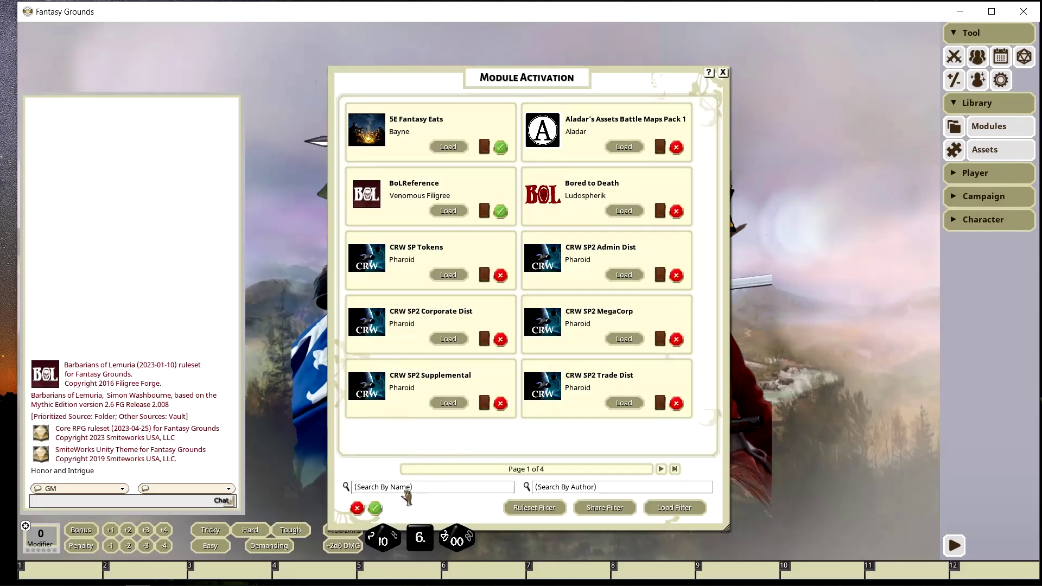
left_click(407, 488)
type("honor")
key("Return")
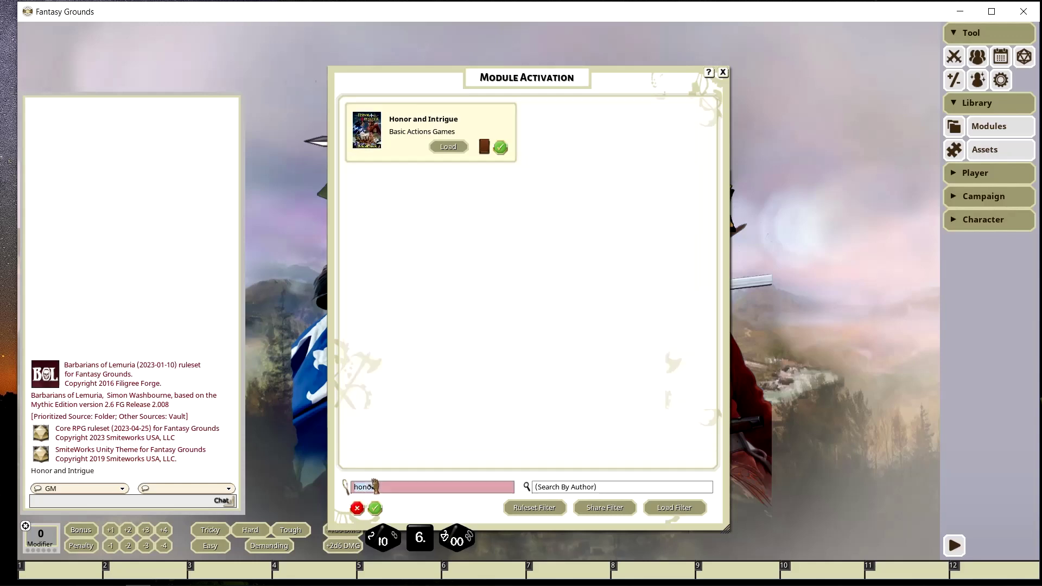
left_click(450, 149)
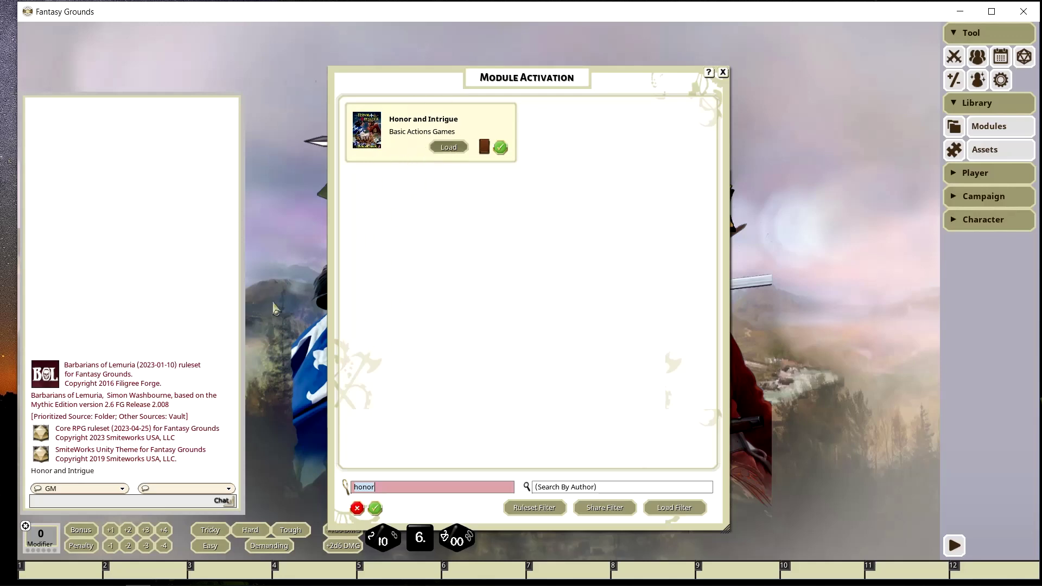
left_click(723, 72)
Step: Open the Honor and Intrigue reference manual and look through its Preface, Introductions and Heroes pages
left_click(418, 238)
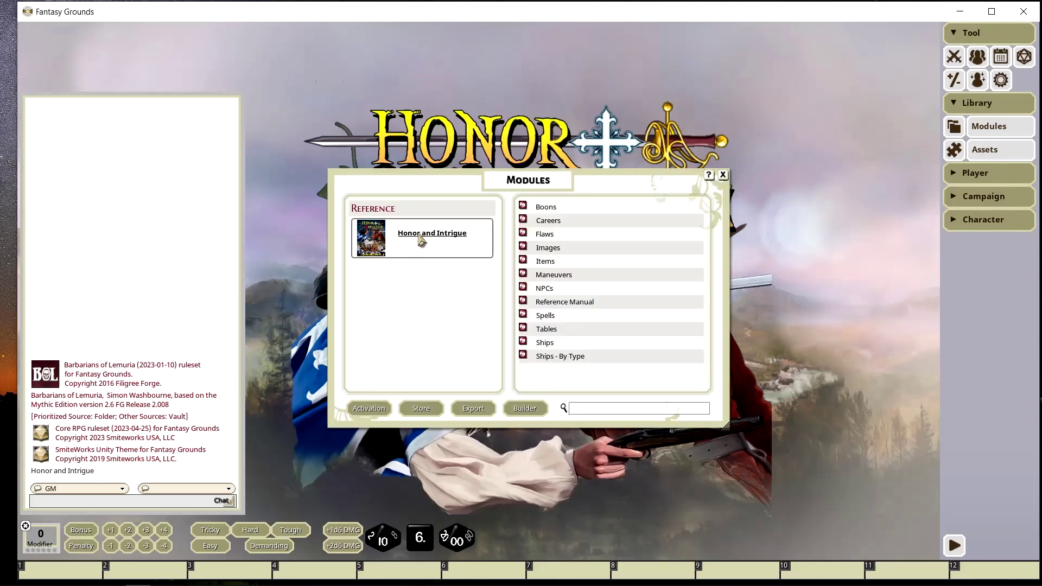
left_click(581, 307)
left_click_drag(406, 126, 209, 40)
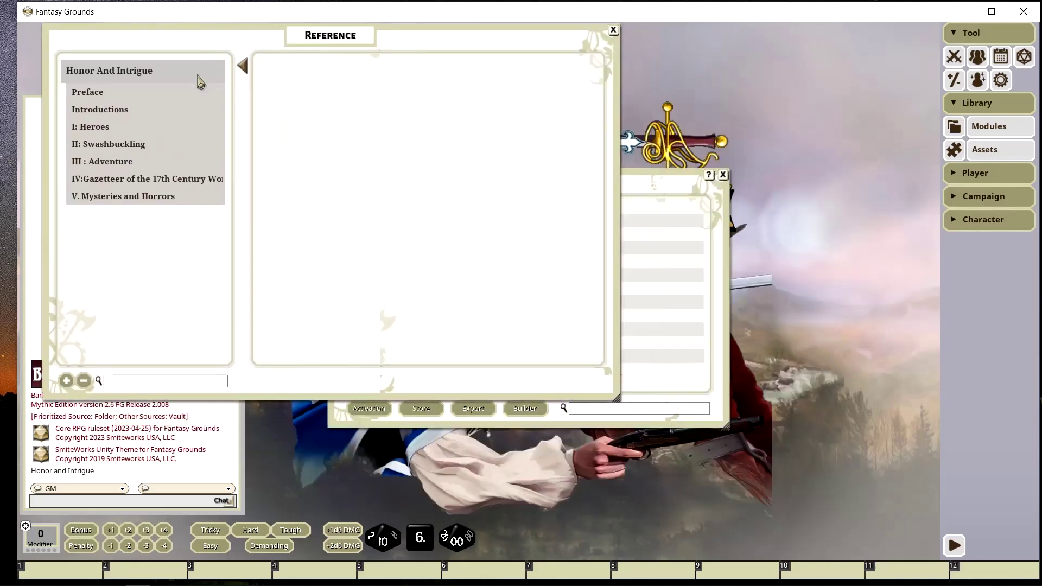
left_click(108, 110)
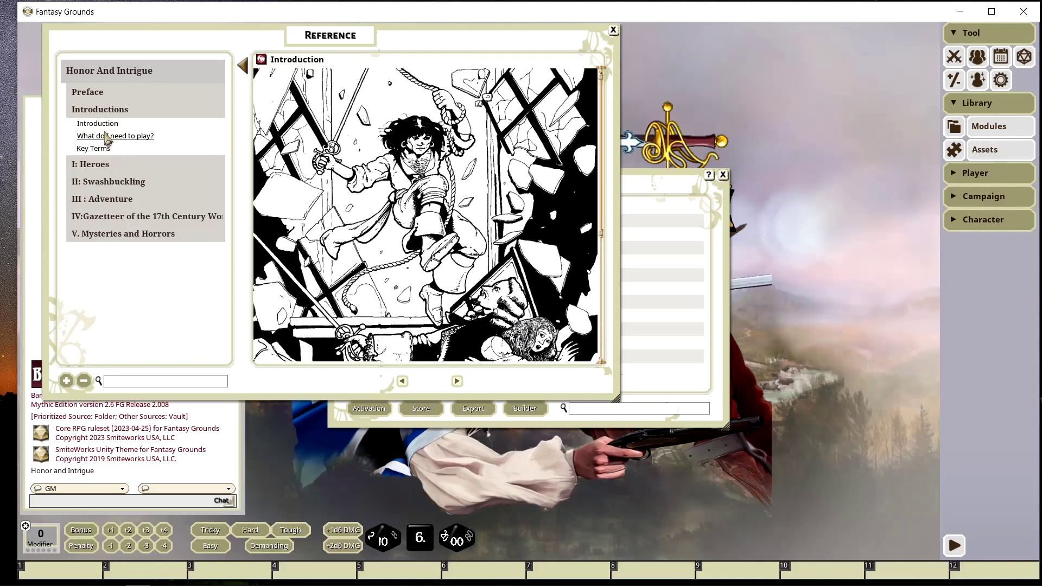
left_click(103, 94)
left_click(107, 119)
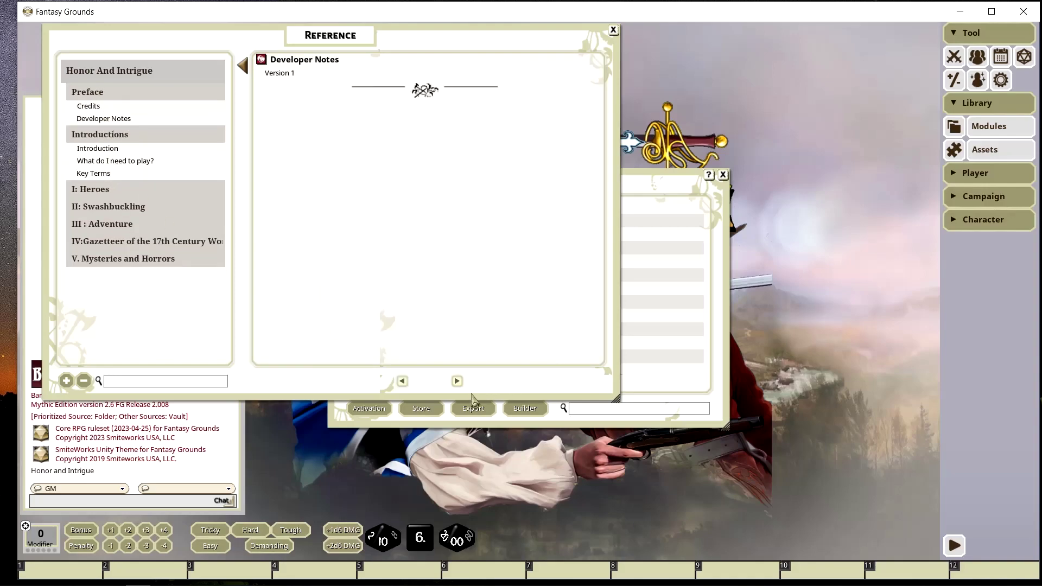
left_click(457, 381)
left_click(457, 381)
left_click(457, 381)
left_click(457, 382)
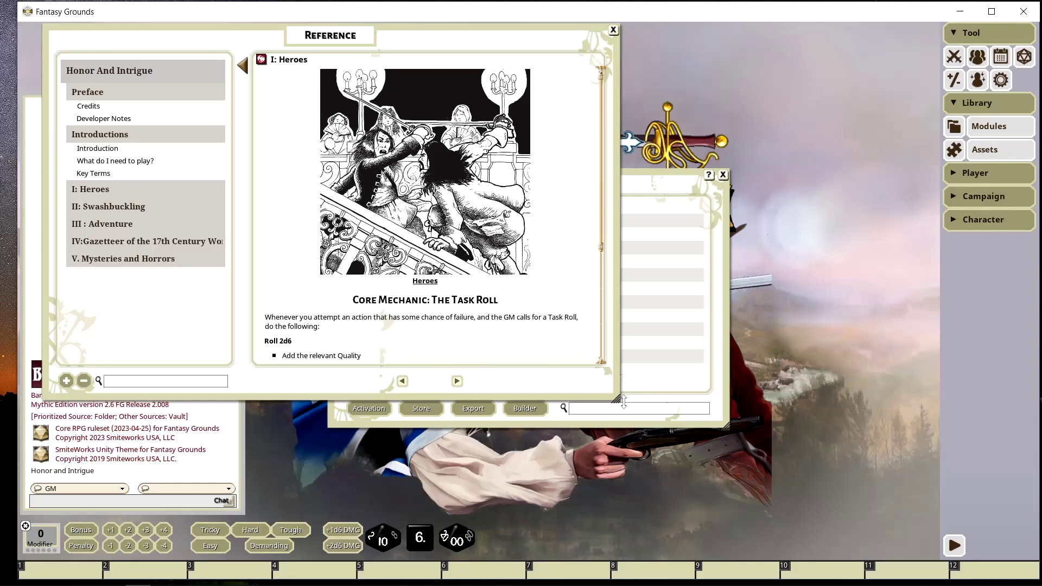
left_click_drag(619, 400, 668, 495)
left_click(663, 29)
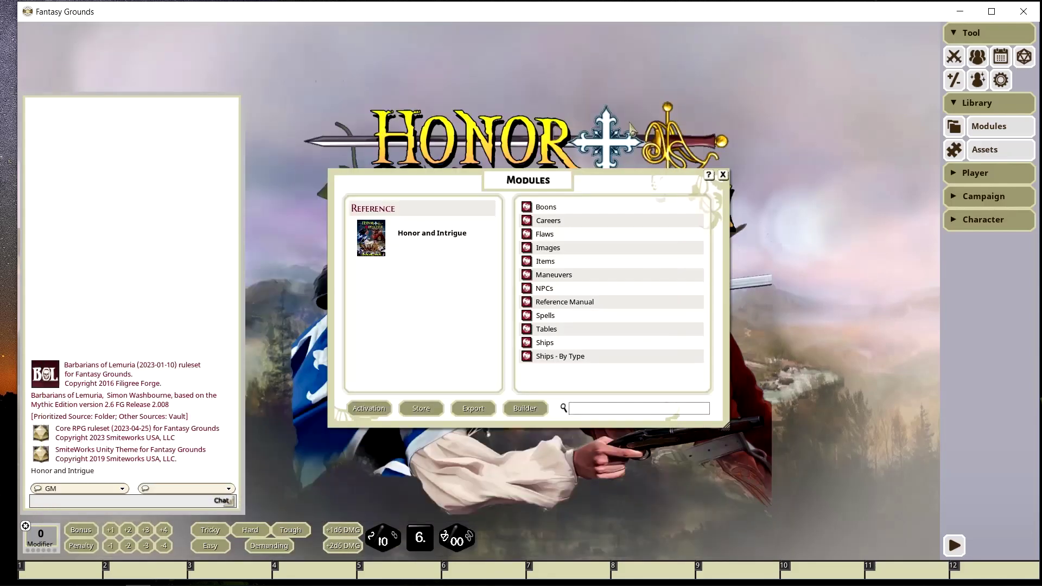
Step: Look over the Beast Friend boon, the Blade Throw maneuver and the Consort with Demons spell
left_click(979, 220)
left_click(992, 246)
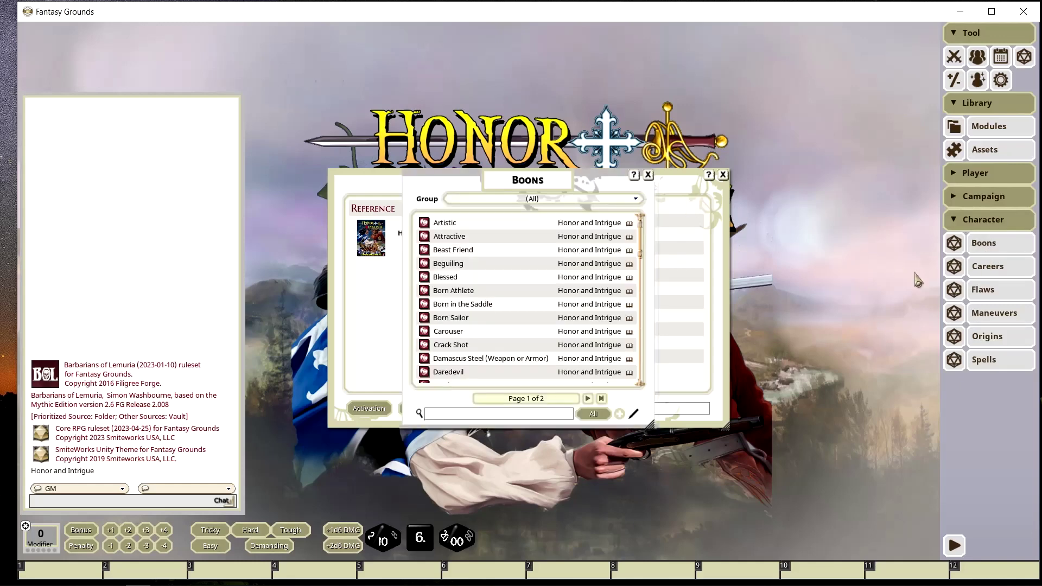
left_click(447, 255)
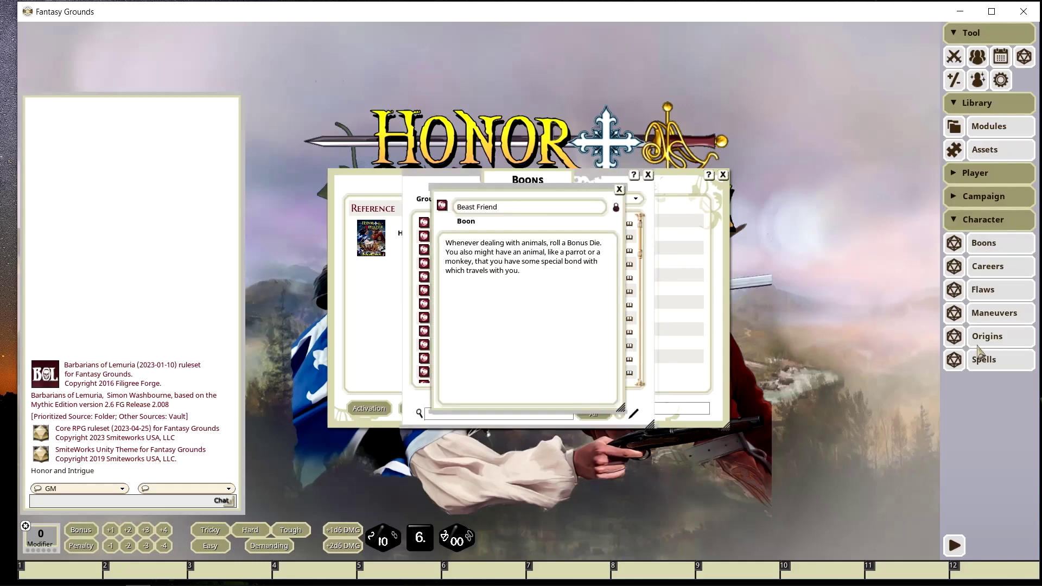
left_click(1001, 320)
left_click(448, 291)
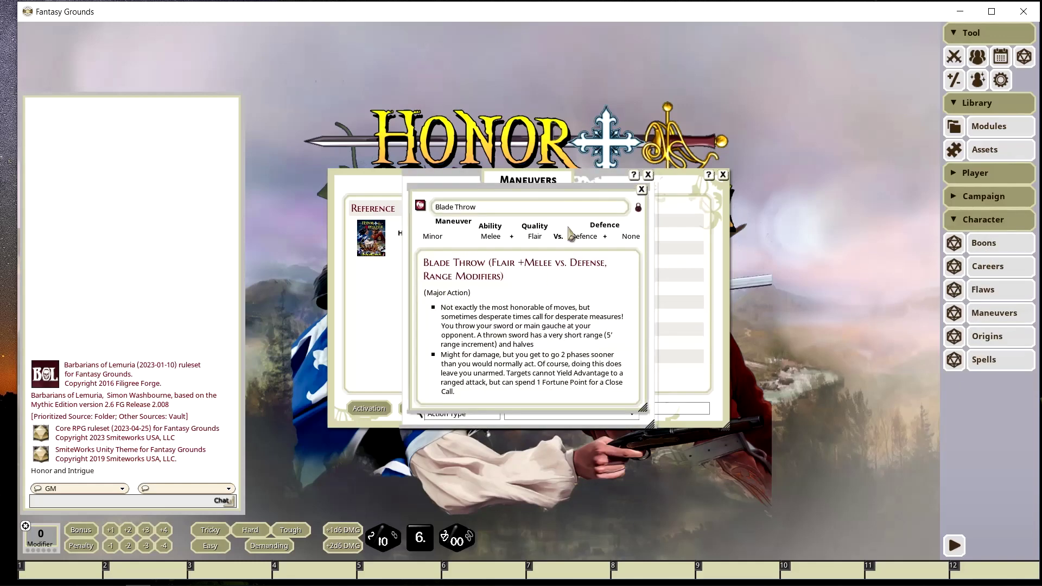
left_click(986, 360)
left_click(442, 278)
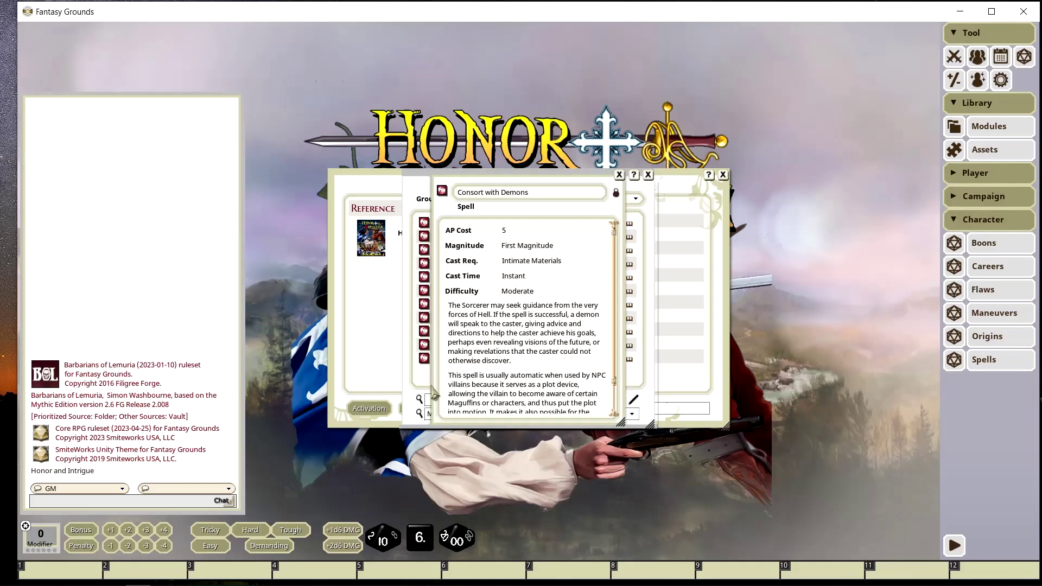
Step: Close all open boon, maneuver and spell windows along with the Modules window
left_click(619, 174)
left_click(643, 188)
left_click(643, 189)
left_click(648, 175)
left_click(649, 174)
left_click(620, 190)
left_click(723, 175)
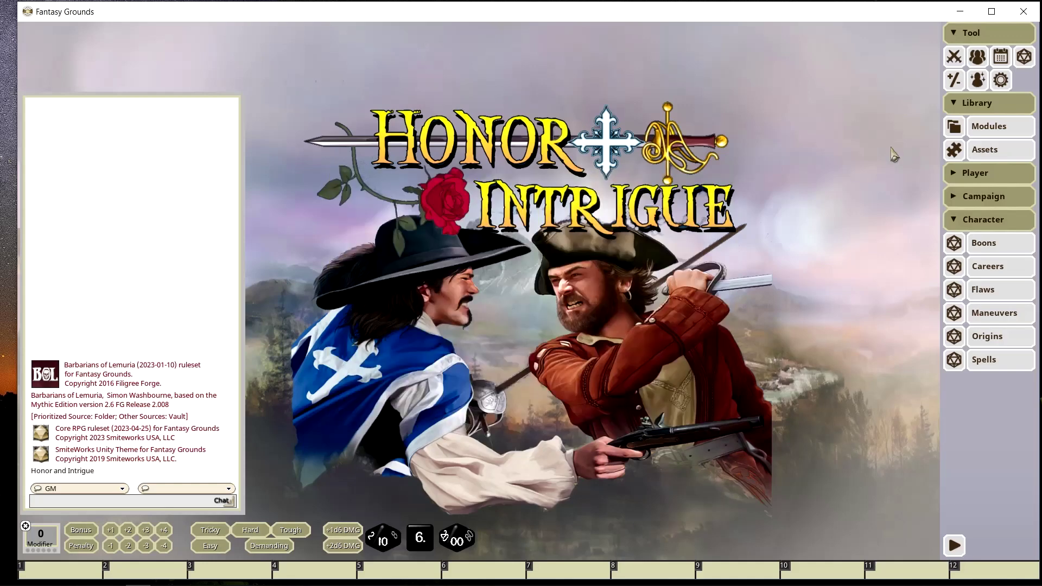
Step: Create a new player character and move and enlarge its sheet to show the whole main page
left_click(980, 173)
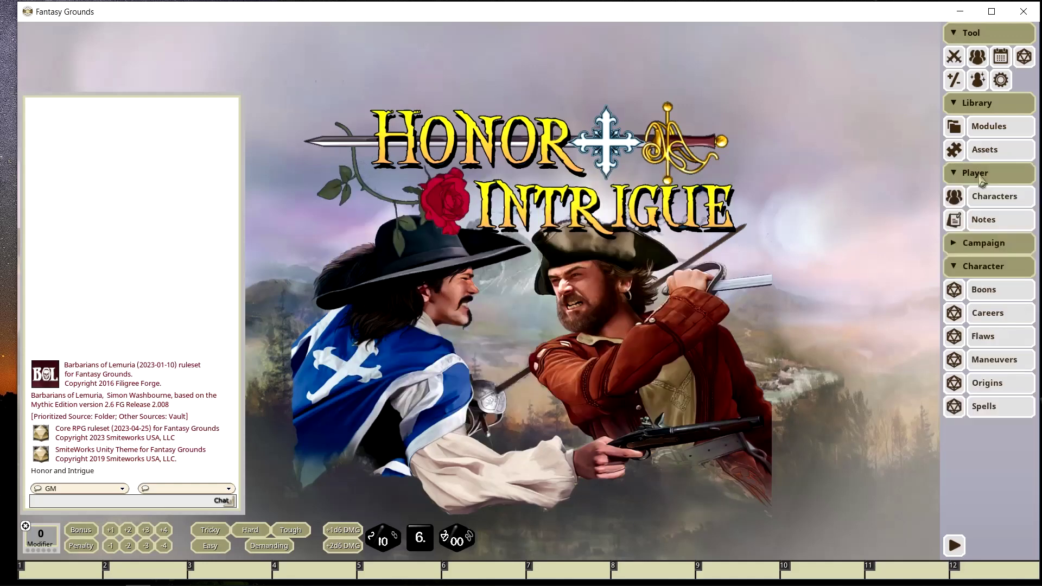
left_click(986, 206)
left_click(681, 387)
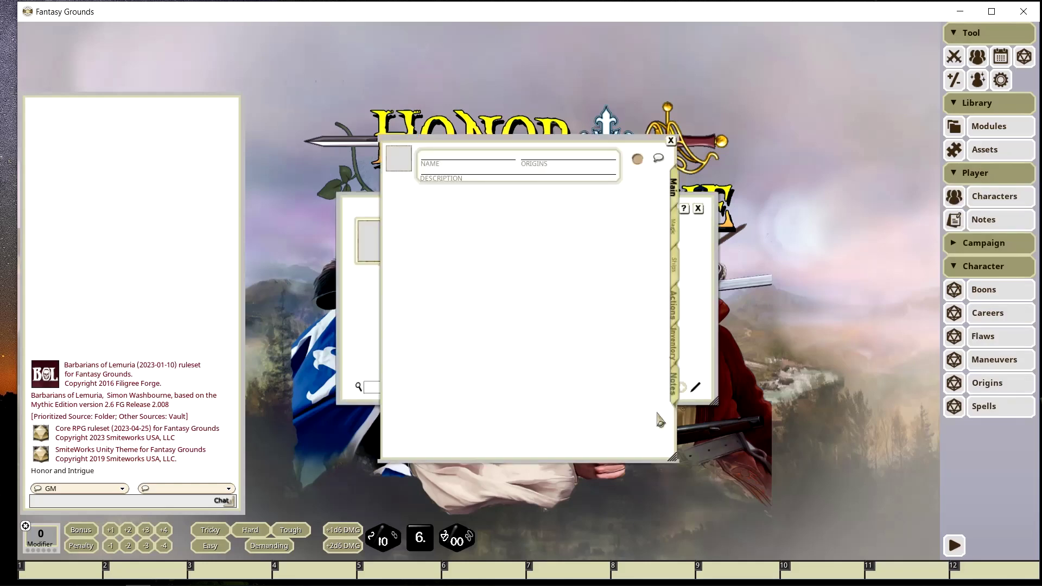
left_click_drag(561, 274, 422, 207)
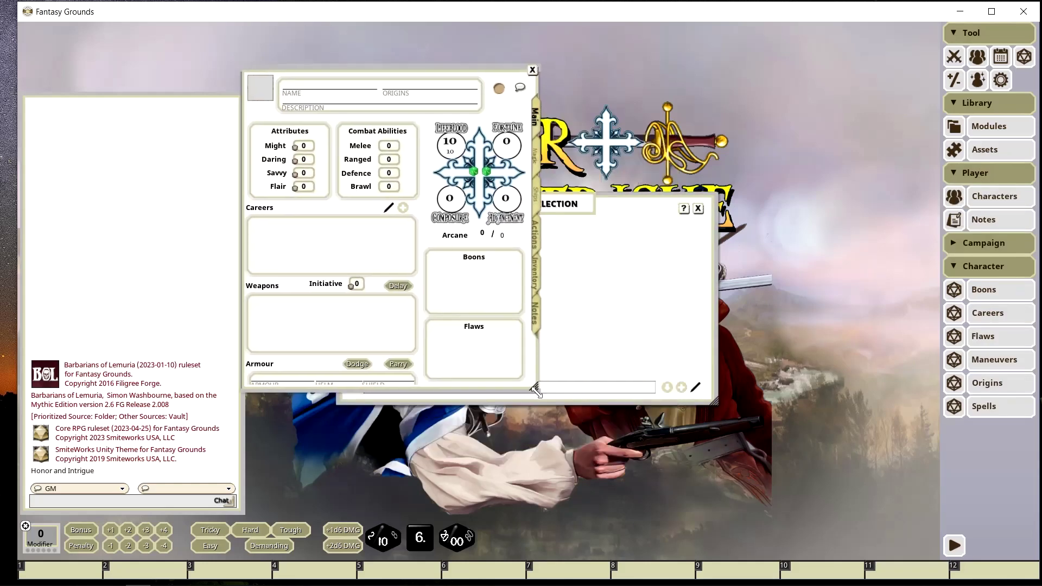
left_click_drag(534, 387, 535, 515)
Step: Add the Artistic boon to the character sheet and roll Savvy with that boon activated
left_click(983, 293)
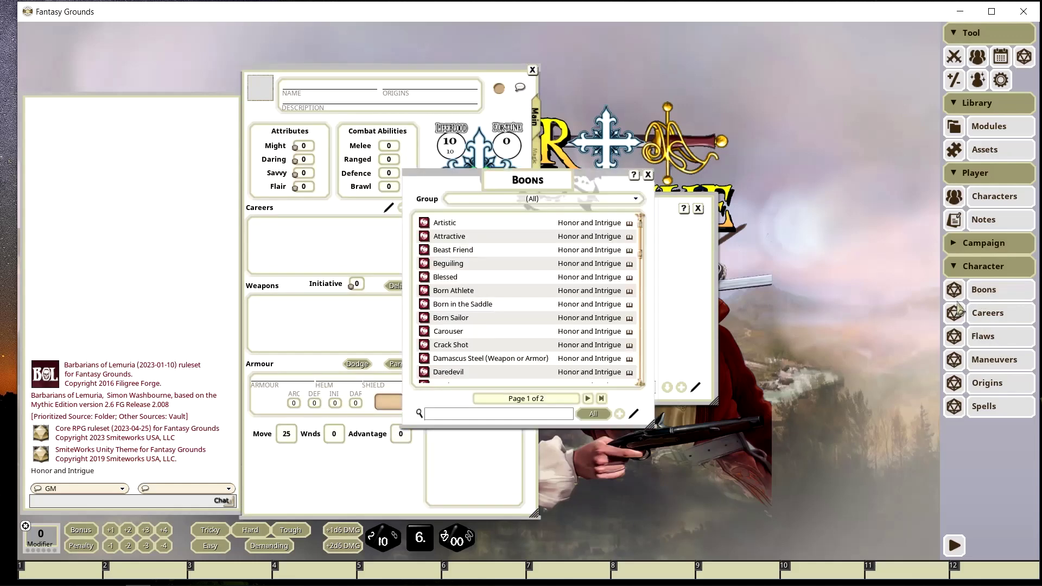
left_click_drag(438, 267, 467, 328)
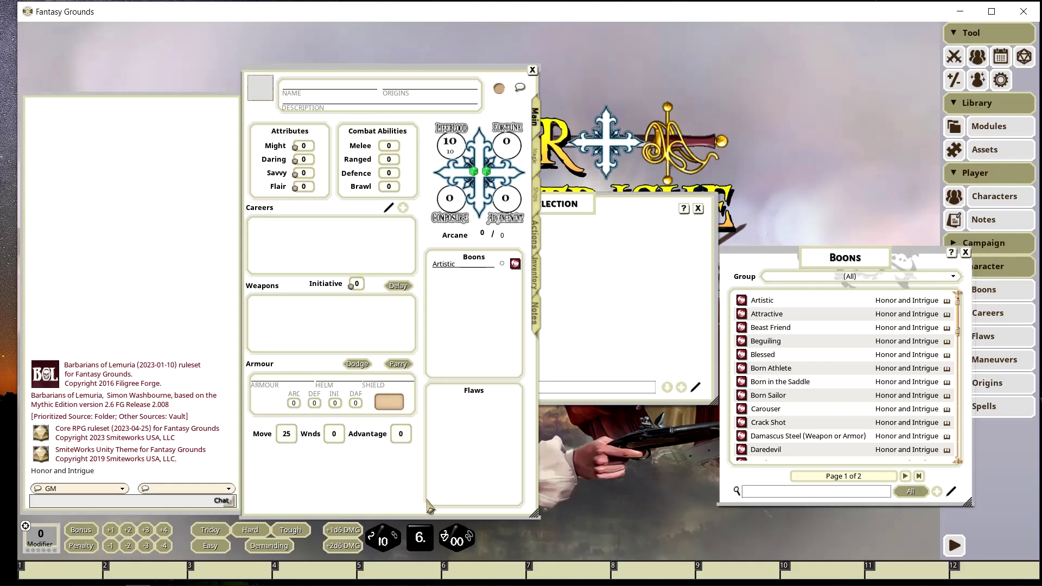
left_click(503, 264)
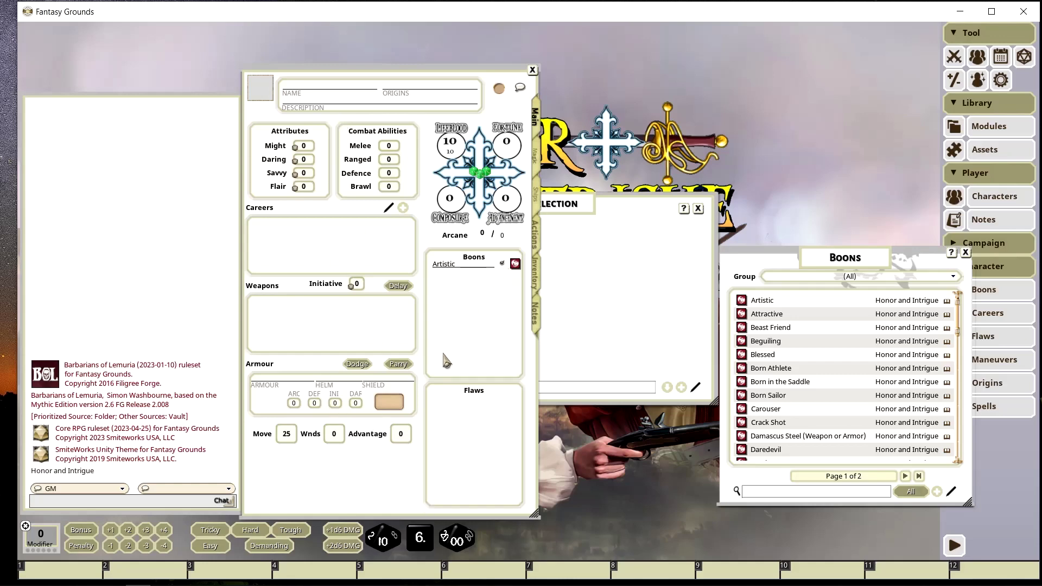
double_click(303, 173)
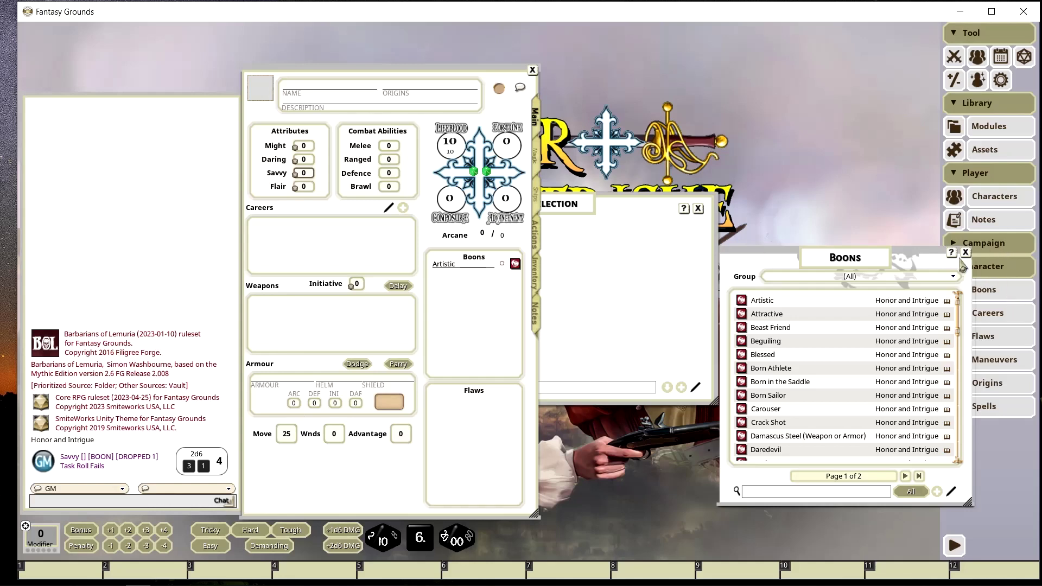
Step: Add an Axe from the campaign items to the character's inventory and check its entry under Weapons
left_click(984, 243)
left_click_drag(923, 258, 750, 255)
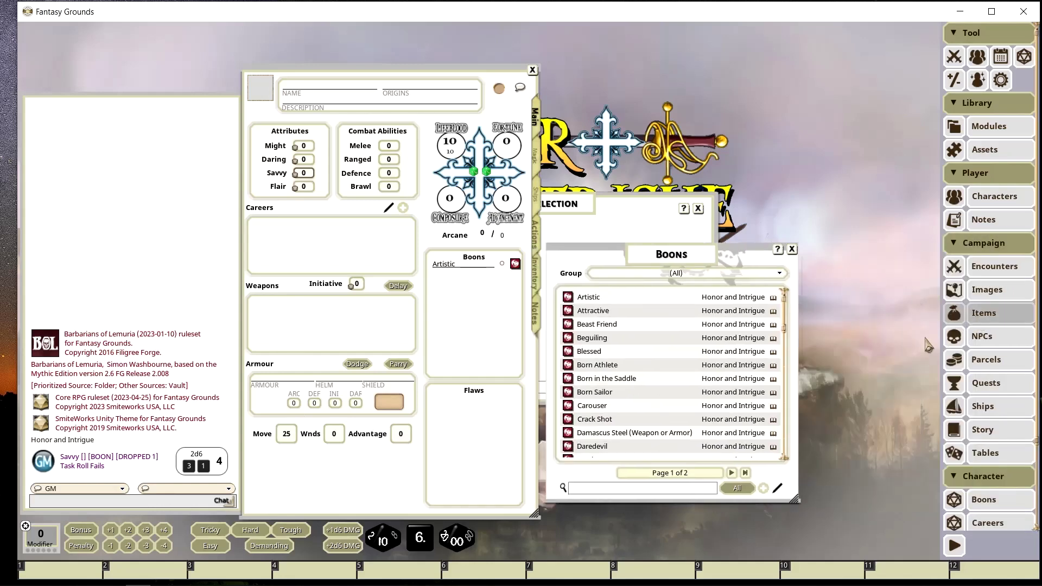
left_click(984, 314)
left_click_drag(515, 175, 845, 185)
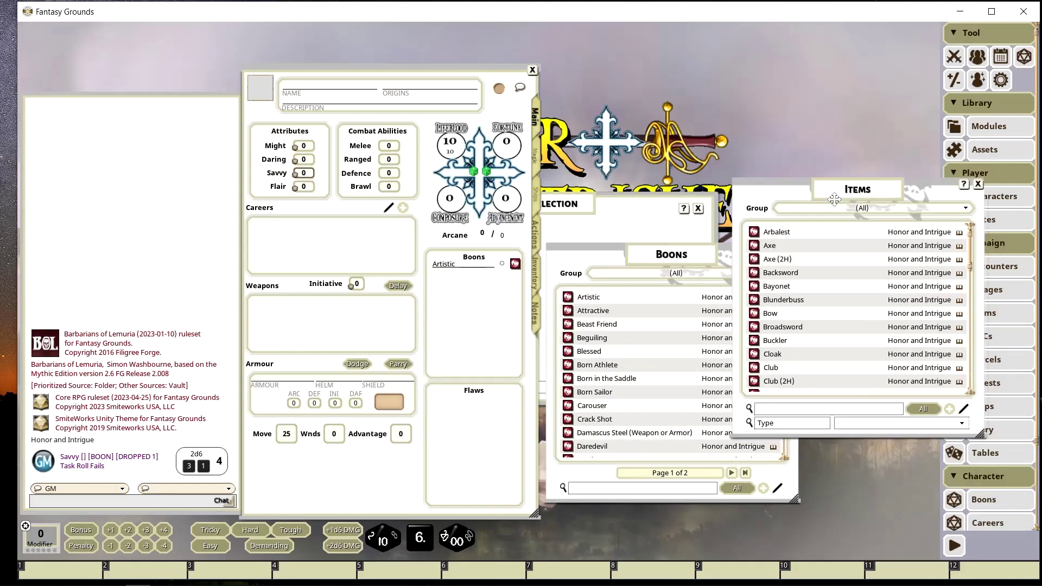
left_click(536, 287)
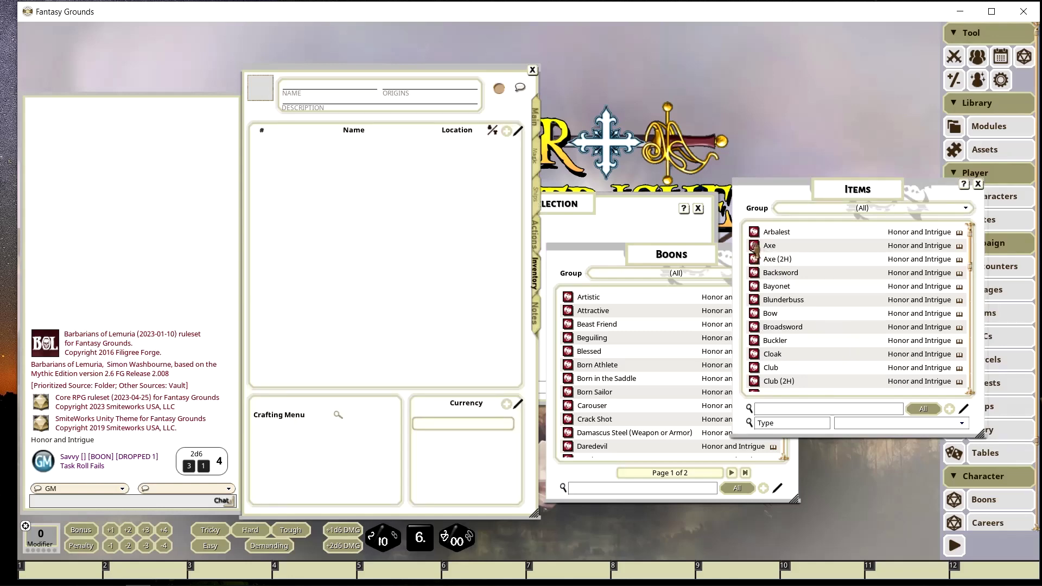
left_click_drag(733, 251, 425, 215)
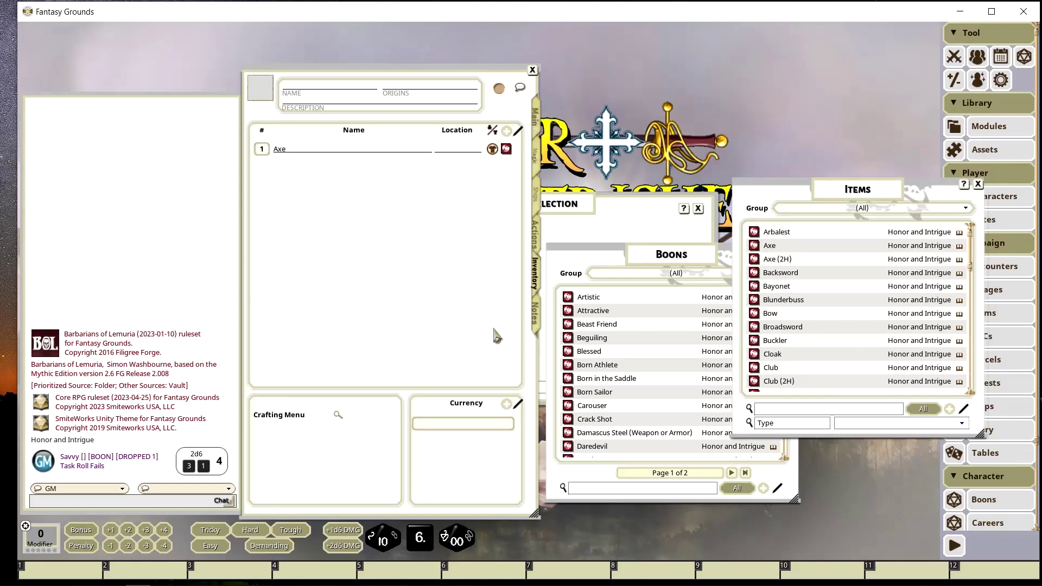
left_click(535, 116)
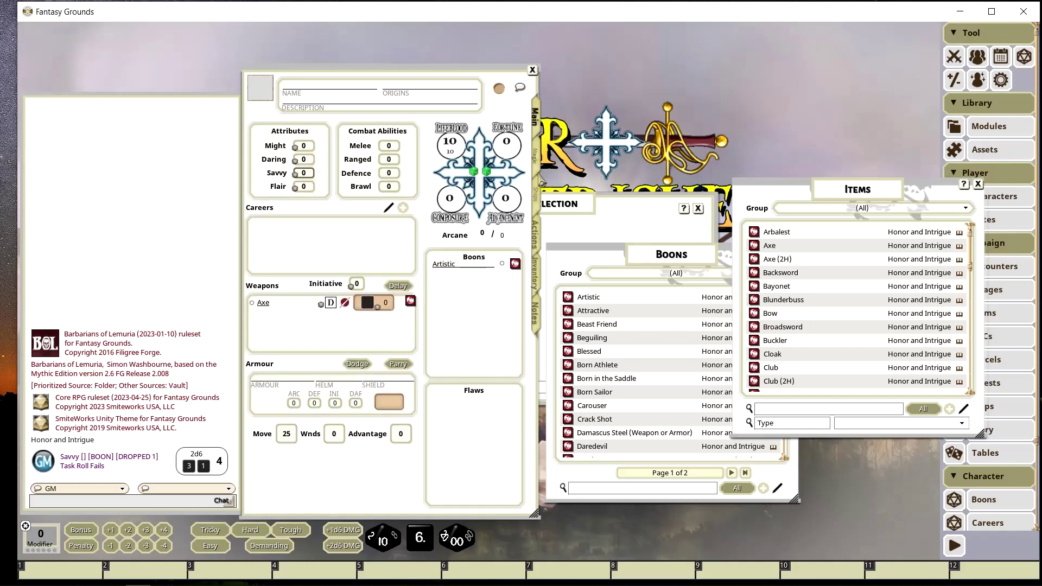
left_click(536, 277)
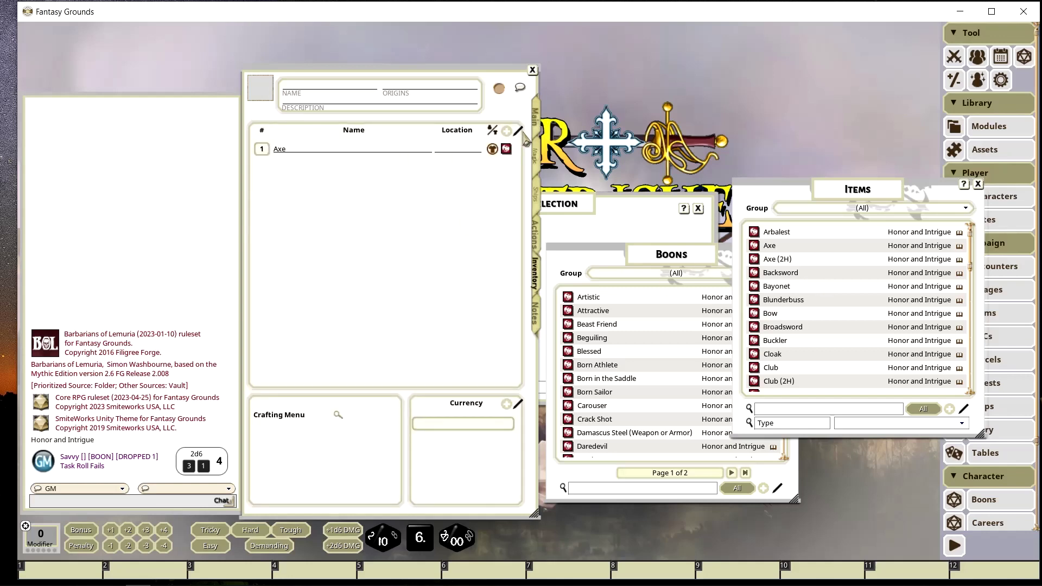
Step: Roll an Axe attack from the character sheet's main page, once normally and once with the weapon's boon activated
left_click(535, 117)
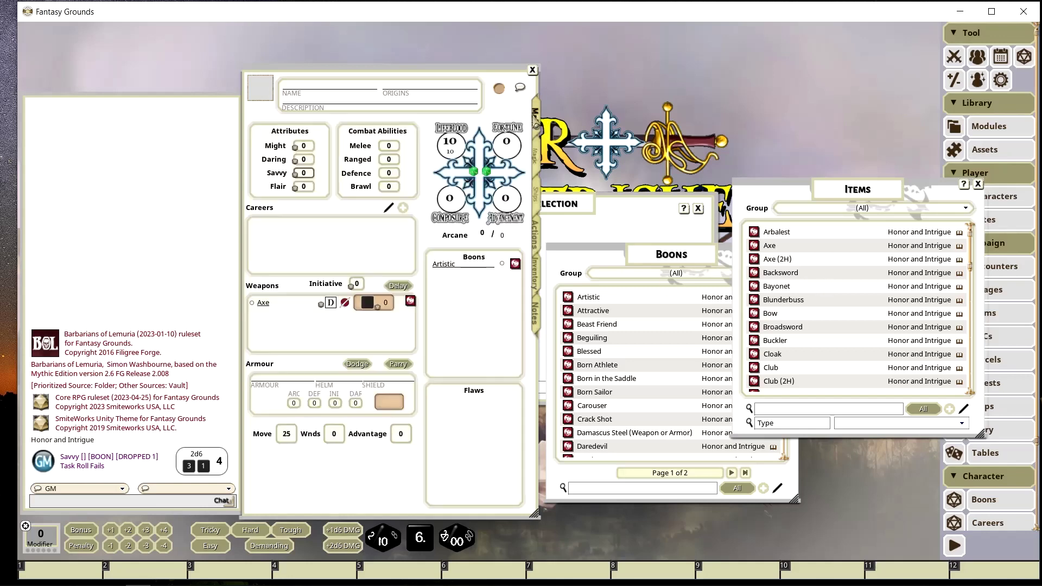
double_click(263, 304)
left_click_drag(362, 502, 479, 512)
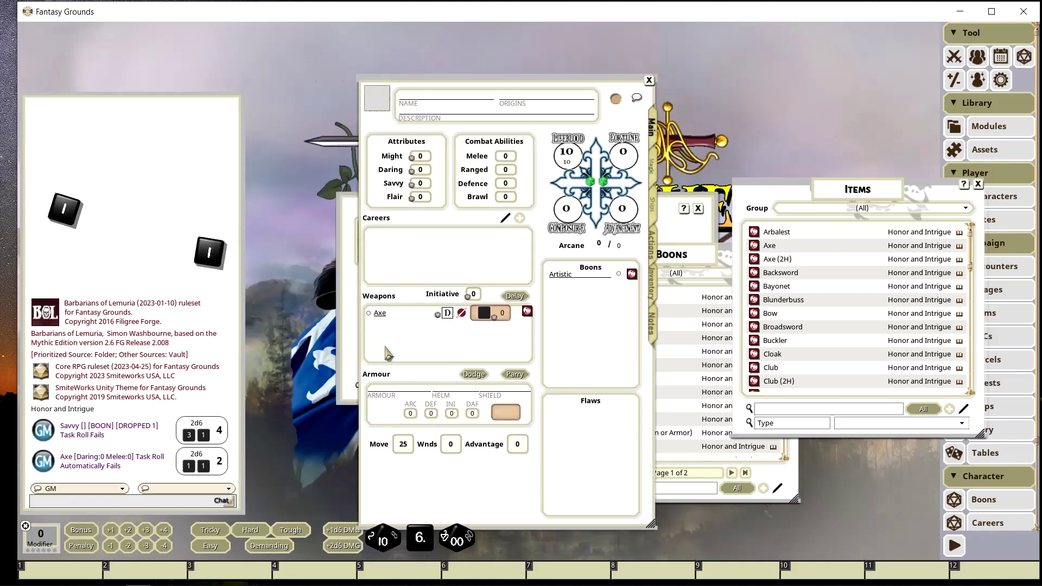
left_click(368, 313)
double_click(383, 318)
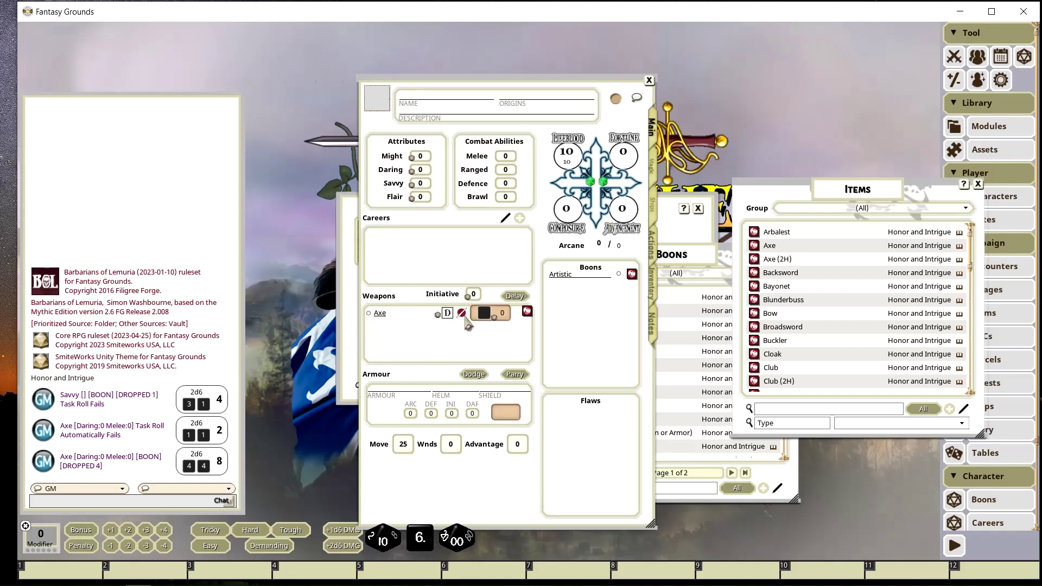
Step: Roll the Axe's damage and make a Parry roll for the character
double_click(484, 314)
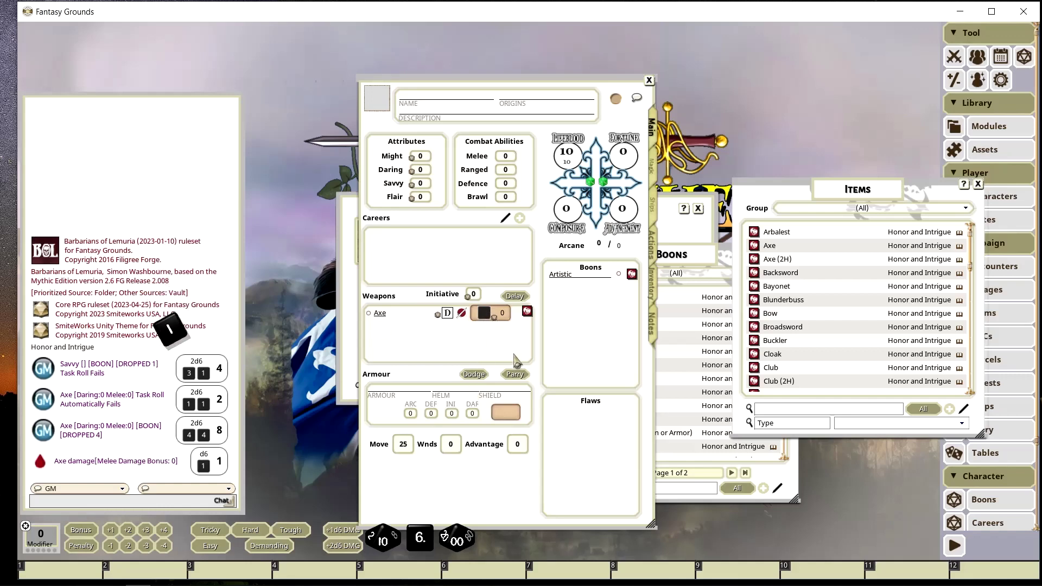
left_click(514, 375)
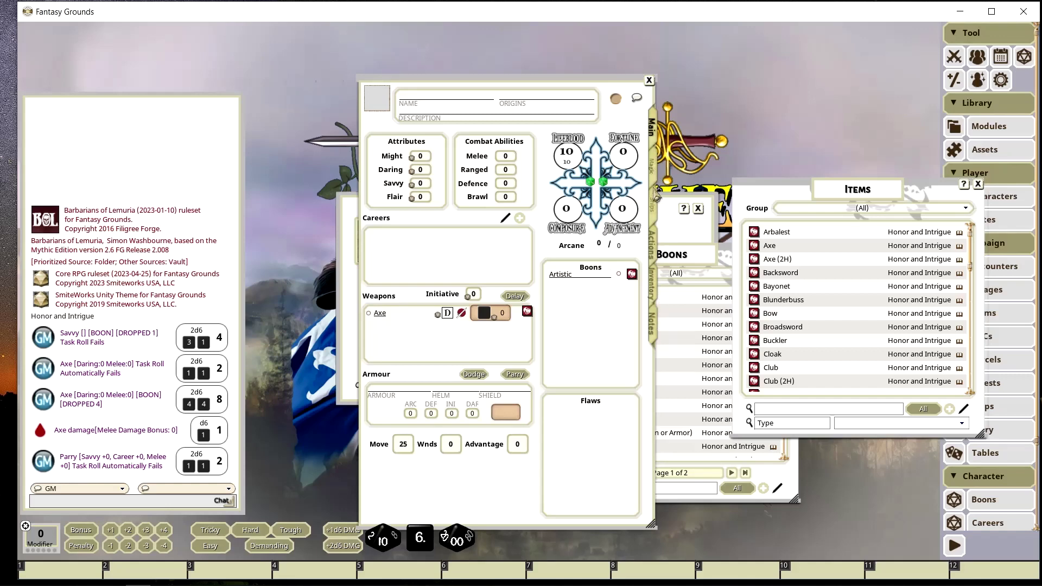
Step: Add the Brawling maneuver from the campaign's maneuver list to the character's actions and roll it
left_click(657, 260)
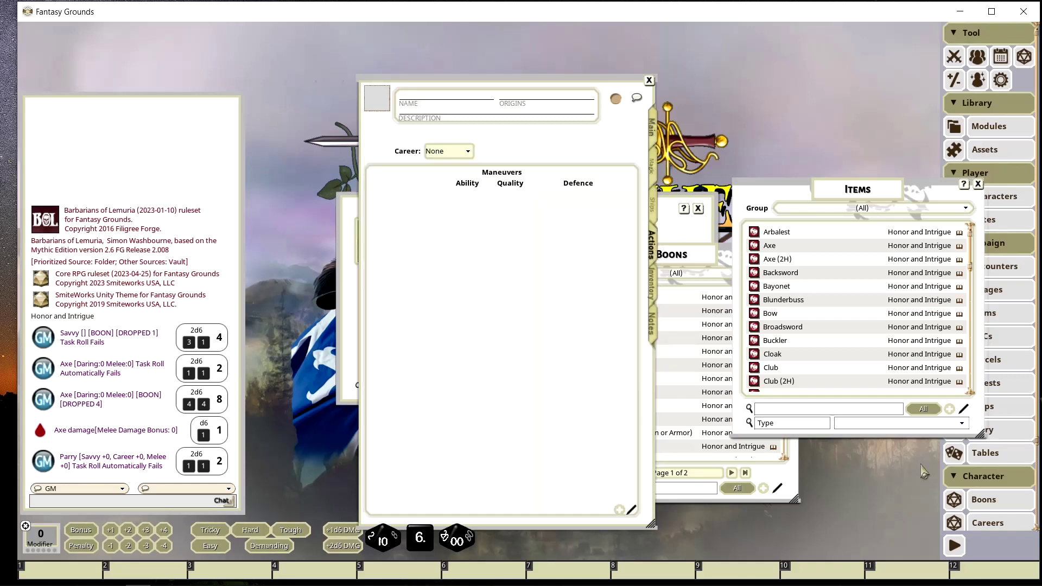
scroll(999, 491, "down", 4)
left_click(995, 472)
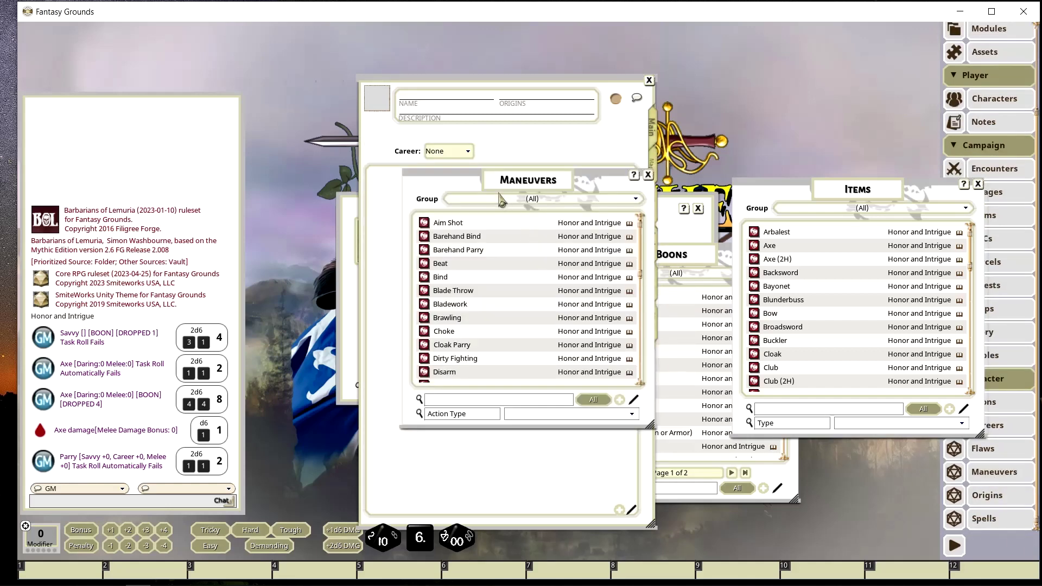
left_click_drag(501, 180, 754, 179)
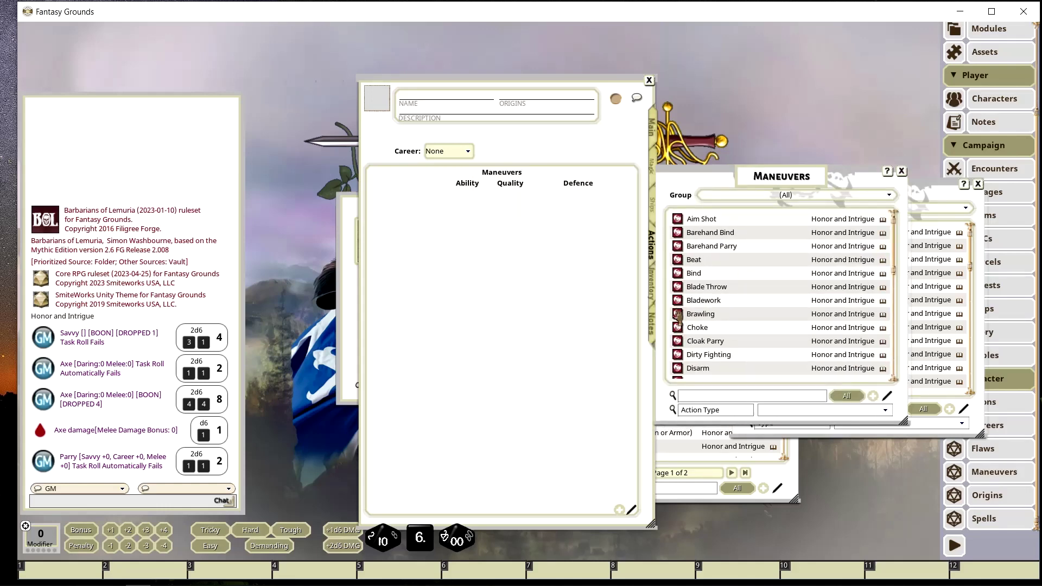
left_click_drag(677, 315, 400, 275)
left_click(447, 197)
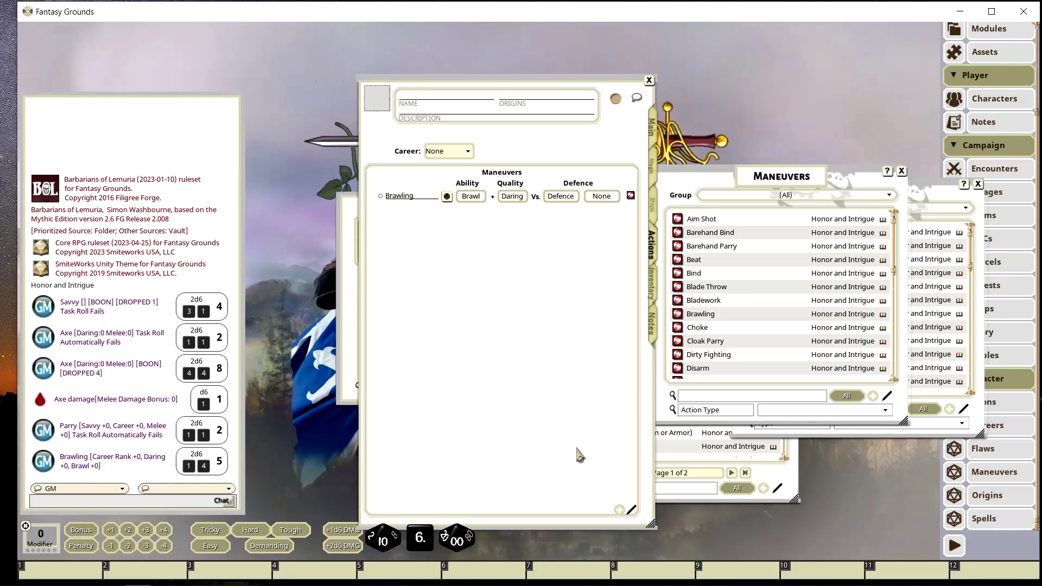
Step: Close the character sheet and the Maneuvers list, and move the Character Selection window clear of the other lists
left_click(650, 82)
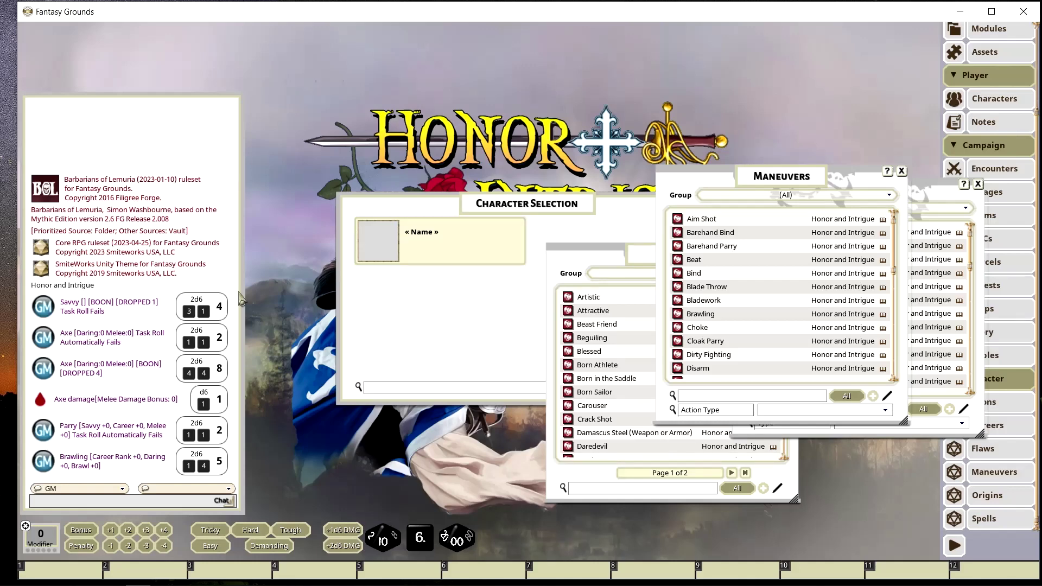
left_click_drag(355, 315, 338, 251)
left_click_drag(646, 324, 489, 283)
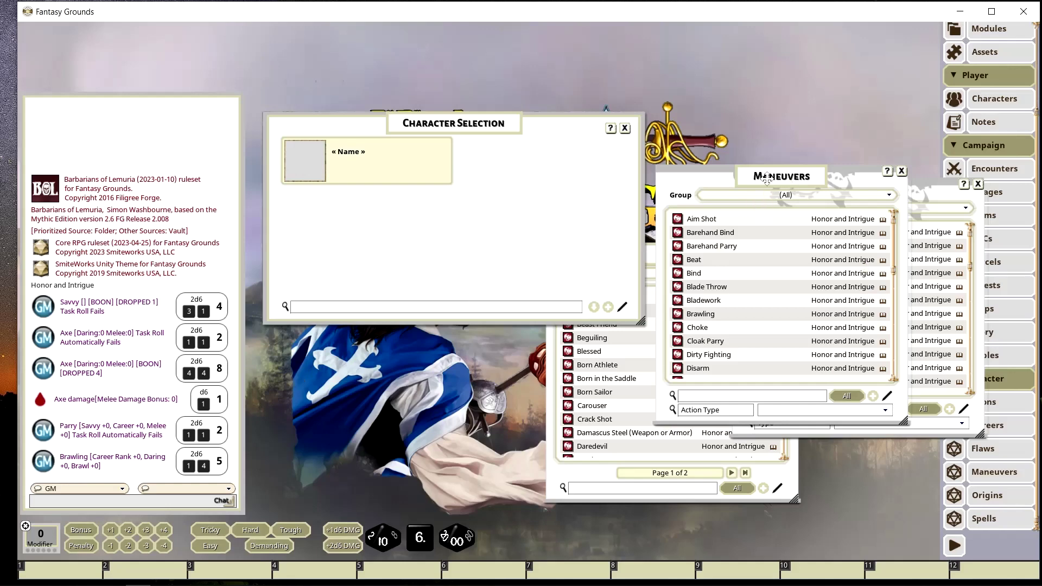
left_click_drag(643, 178, 365, 189)
left_click(623, 180)
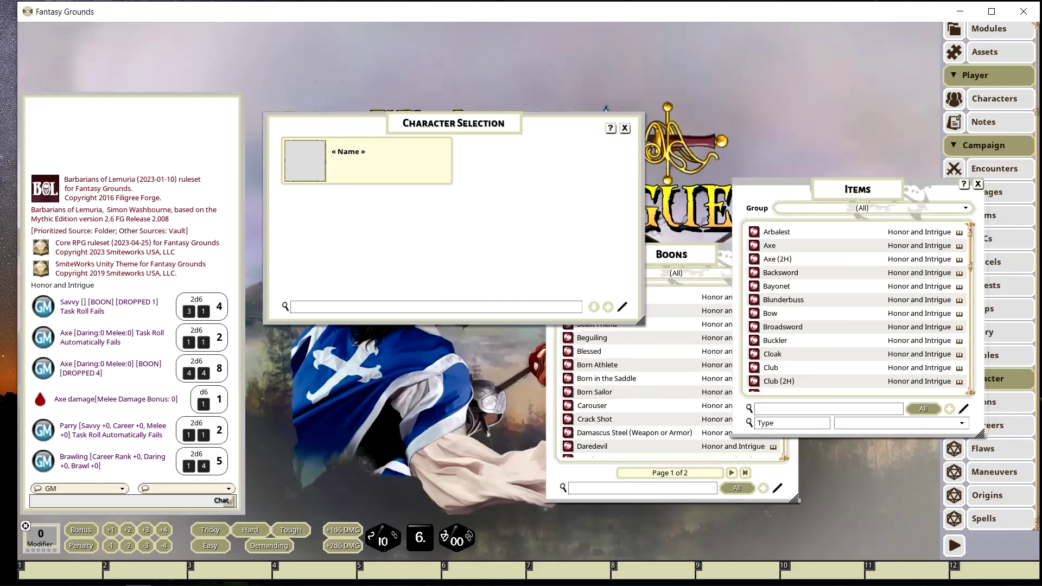